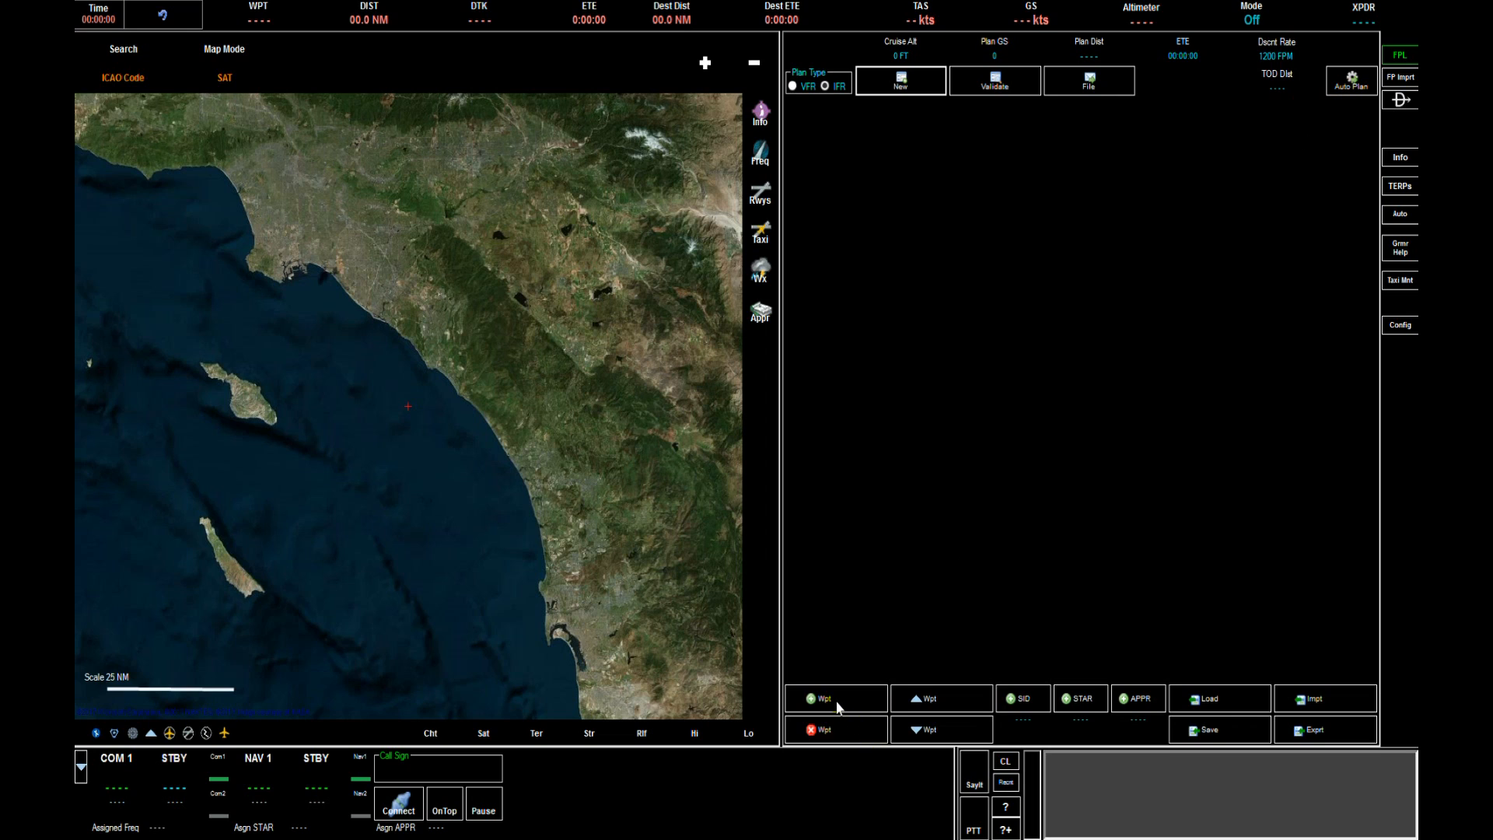
# Add KSAN as the first waypoint of the flight plan.
pyautogui.click(838, 706)
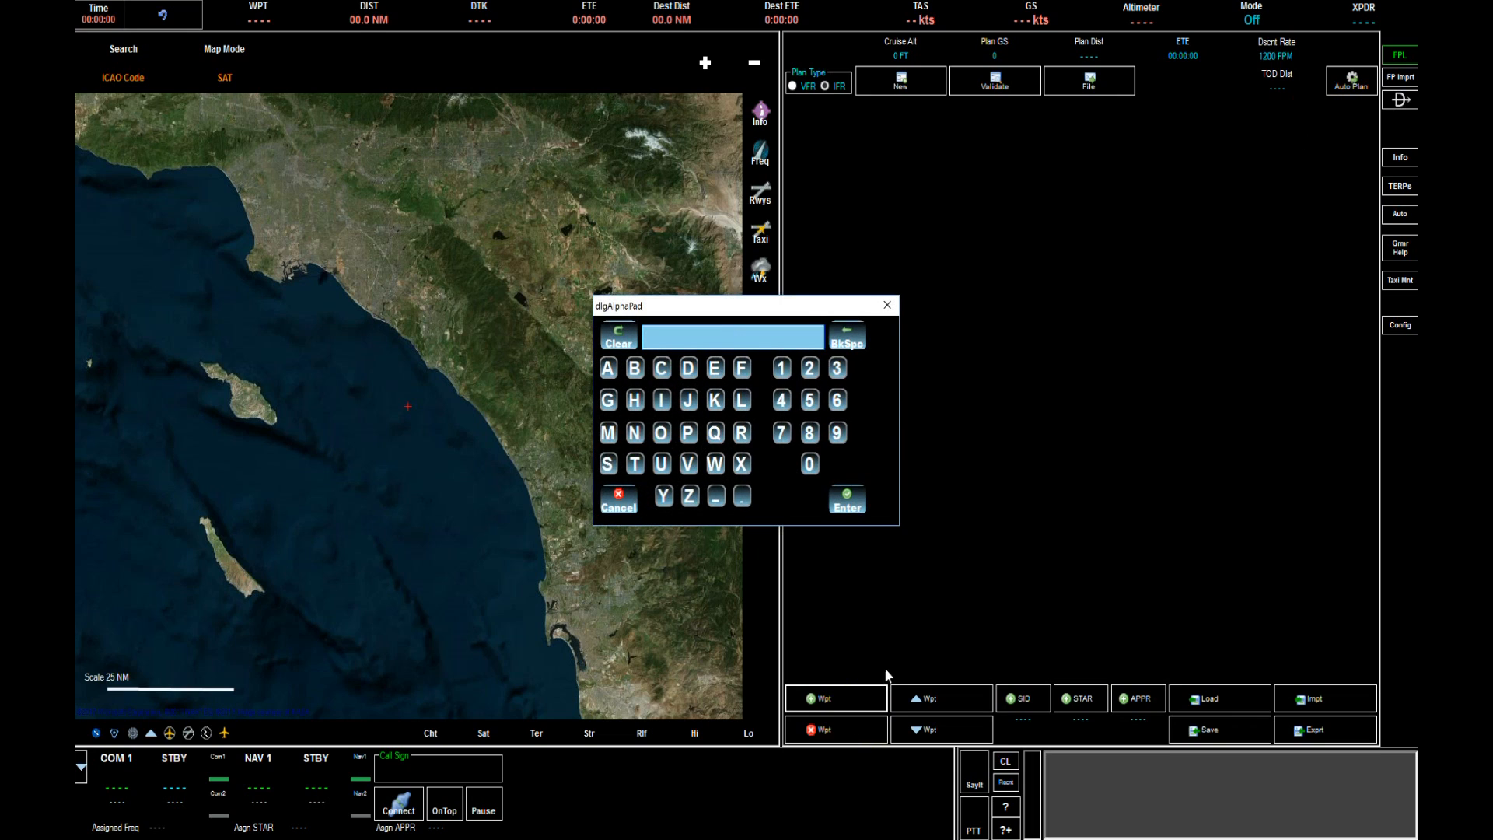
pyautogui.write('ksan')
pyautogui.press('Return')
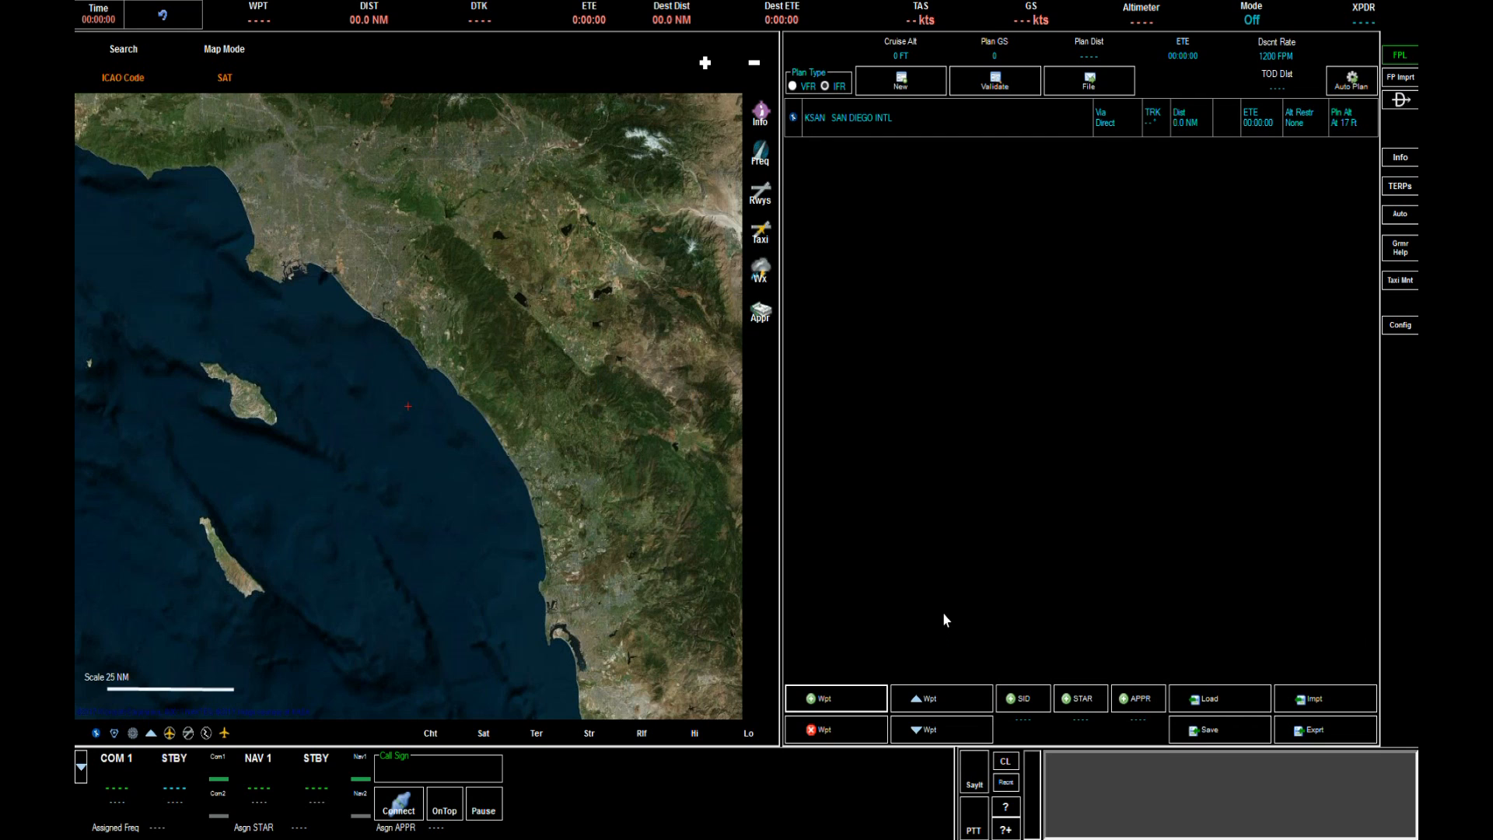
# Add KLAX as the next waypoint of the flight plan.
pyautogui.click(945, 620)
pyautogui.write('kl')
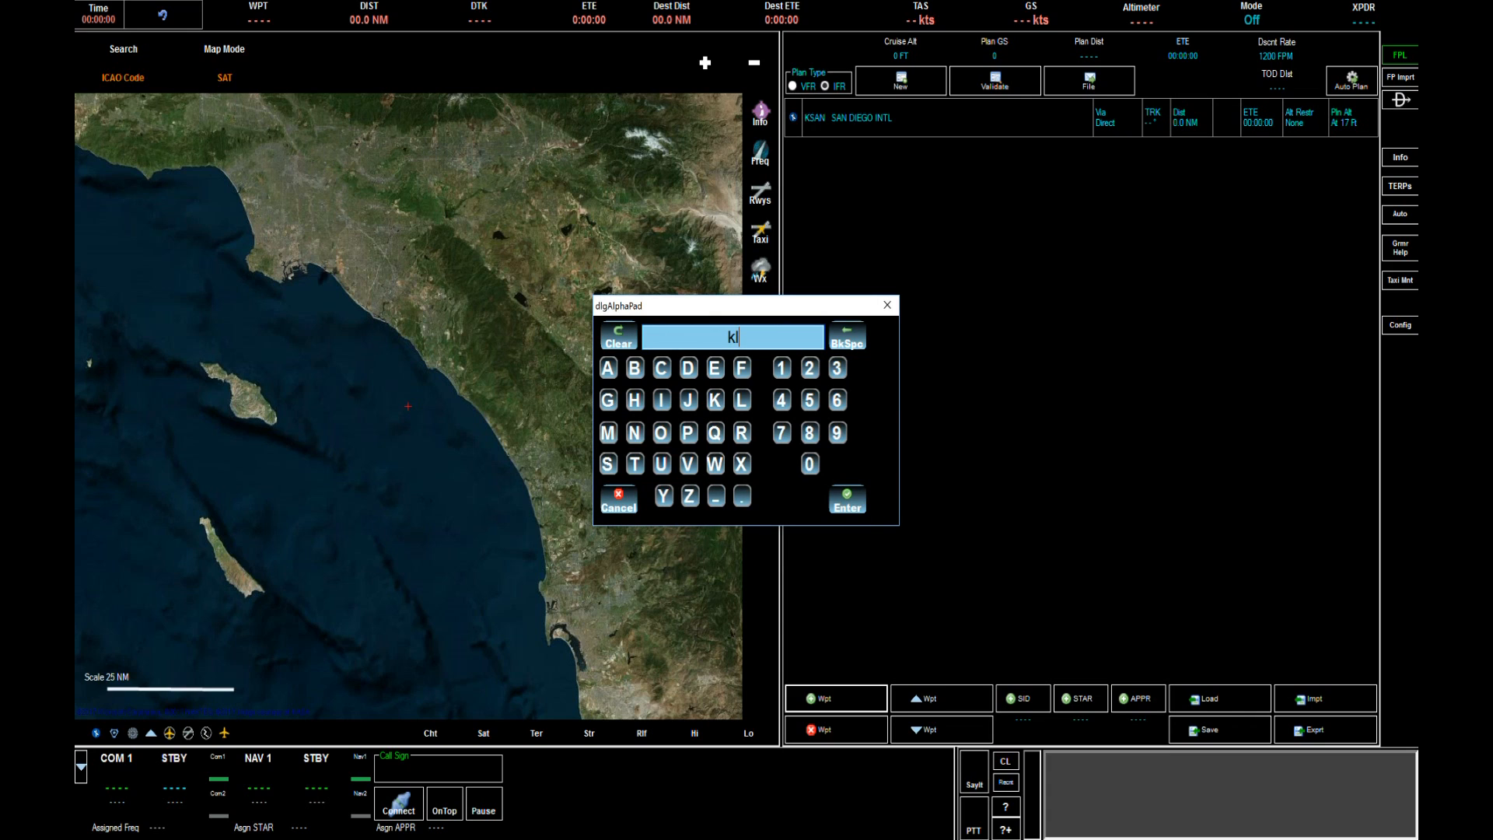
pyautogui.write('ax')
pyautogui.press('Return')
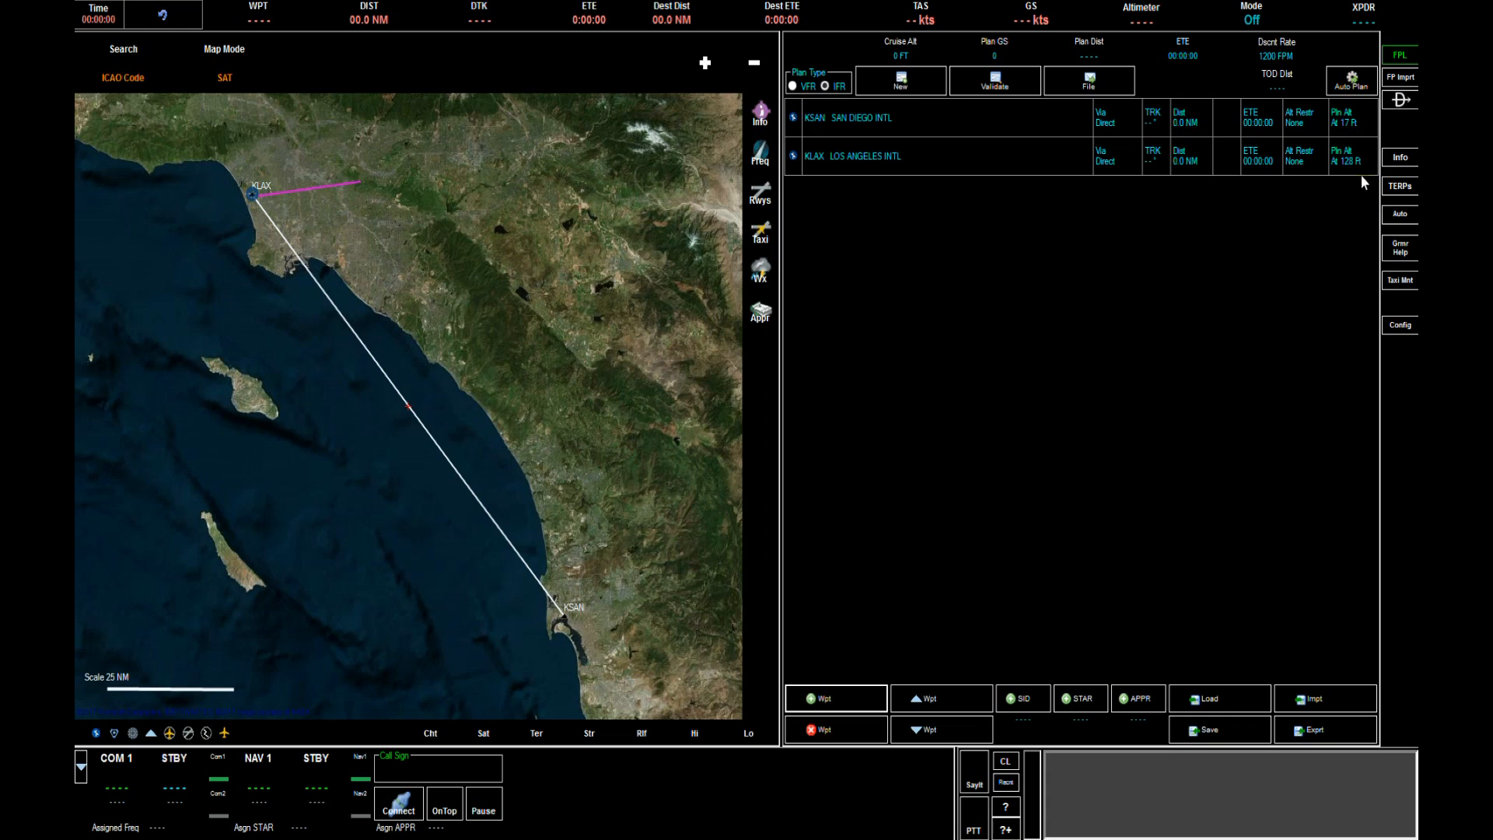
# Turn off ATC Assigns SIDs in the flight plan configuration and auto-plan the route between the airports.
pyautogui.click(1401, 327)
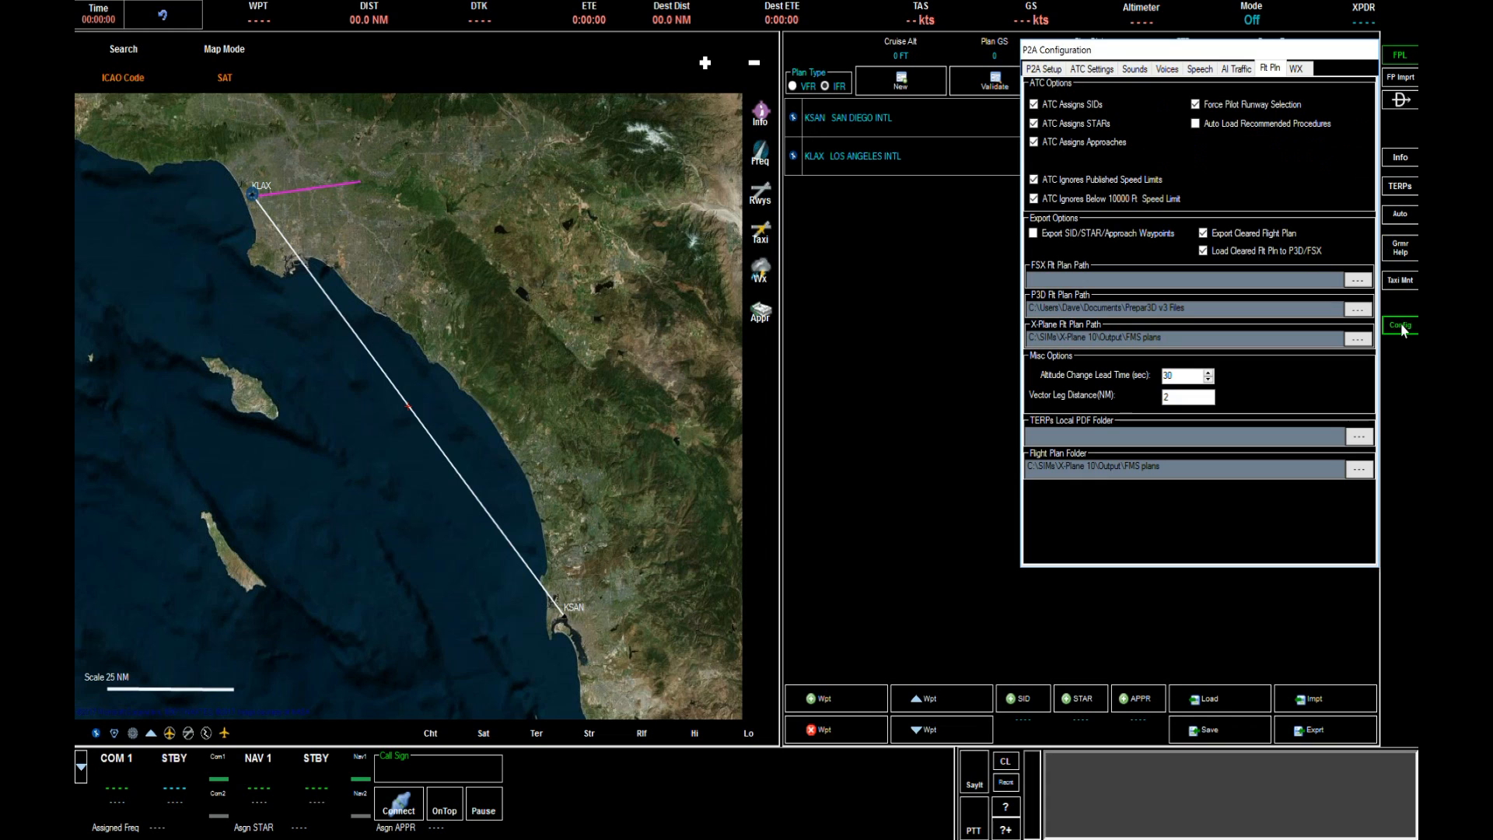
pyautogui.click(1034, 104)
pyautogui.click(1397, 328)
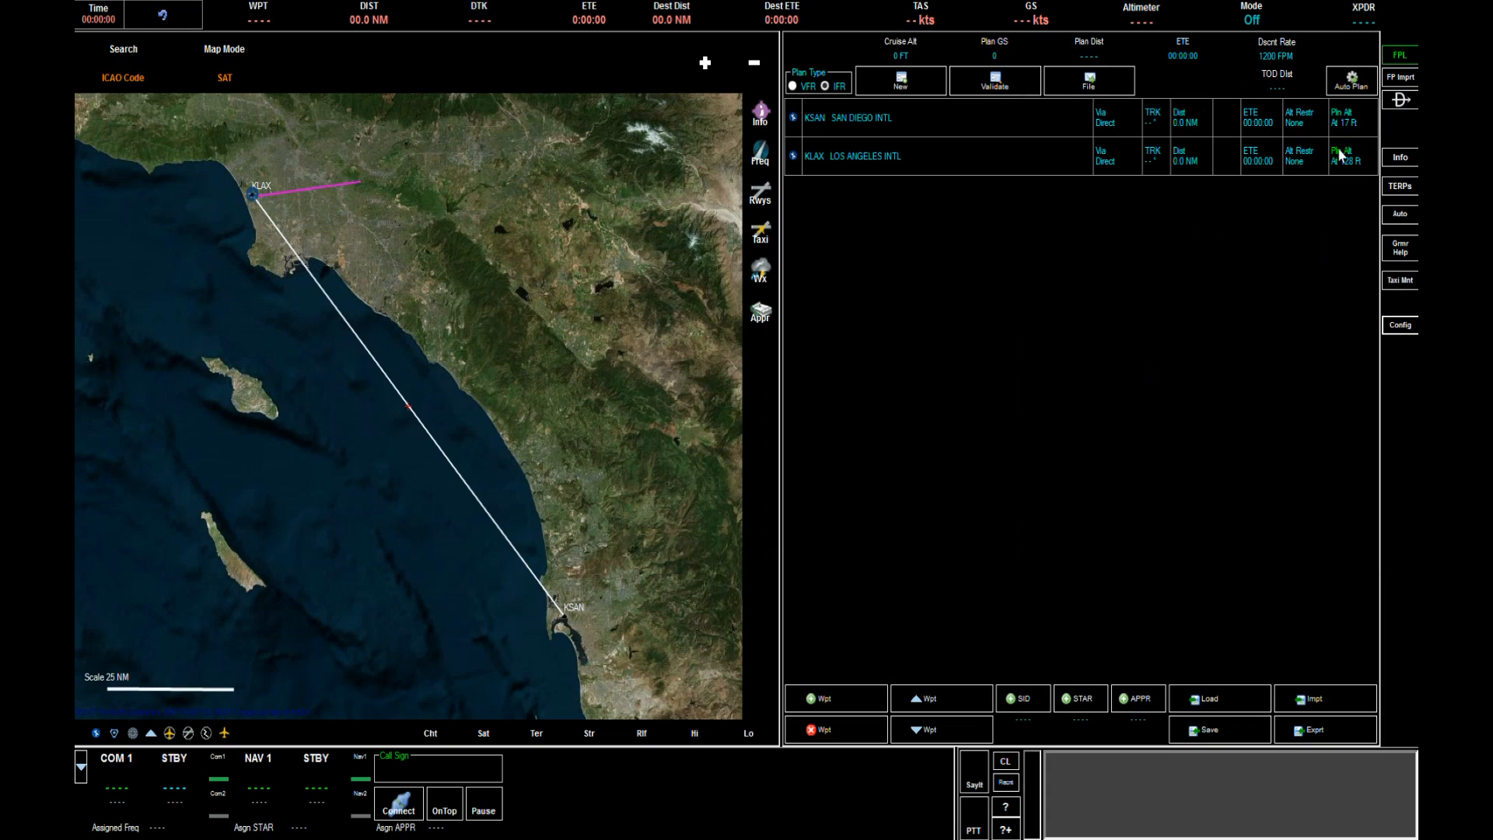
pyautogui.click(1352, 87)
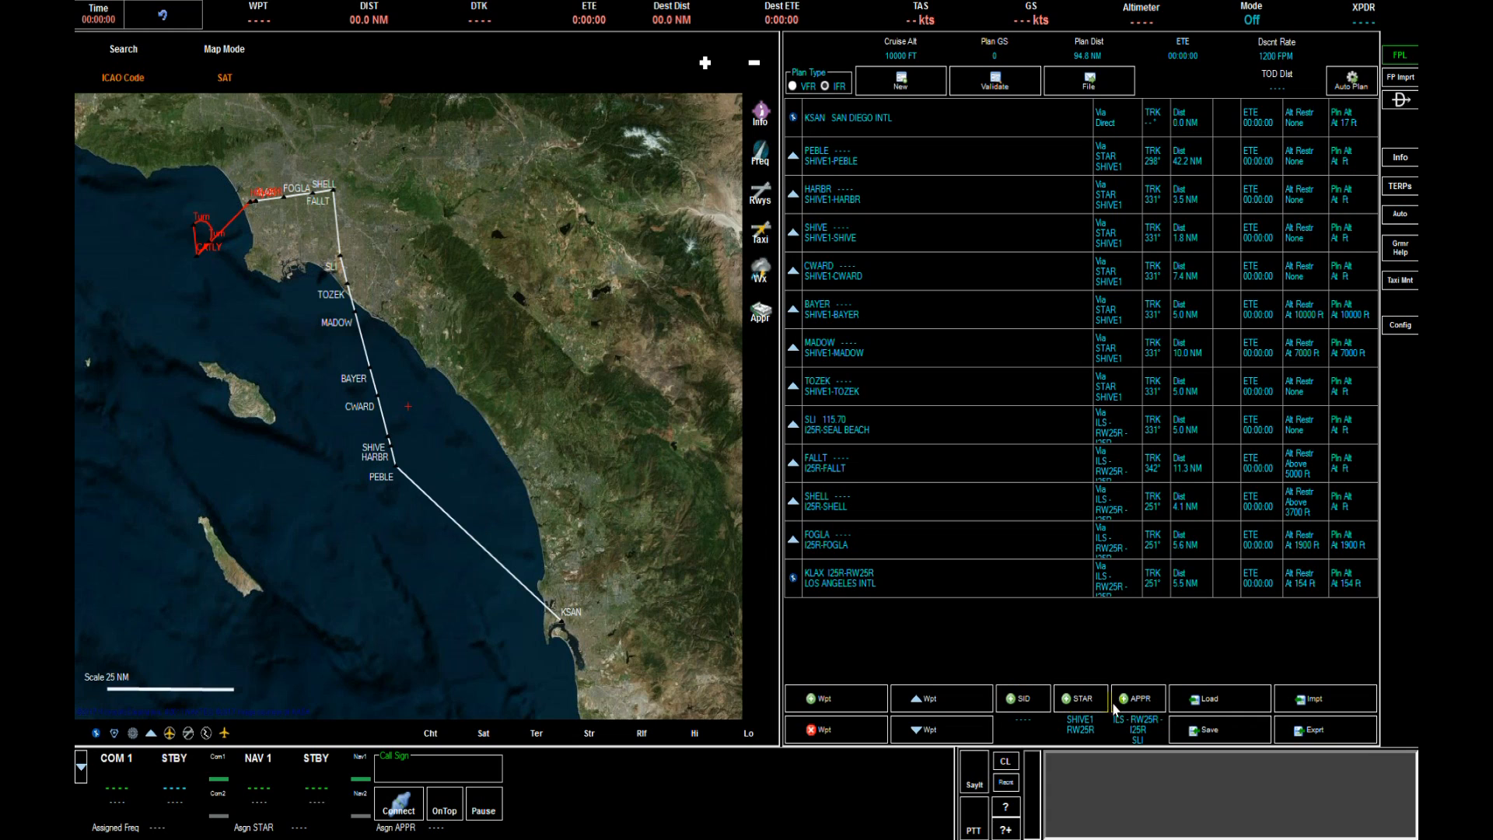
# Open the departure procedure selector and pick the PEBLE6 SID from its map.
pyautogui.click(1033, 701)
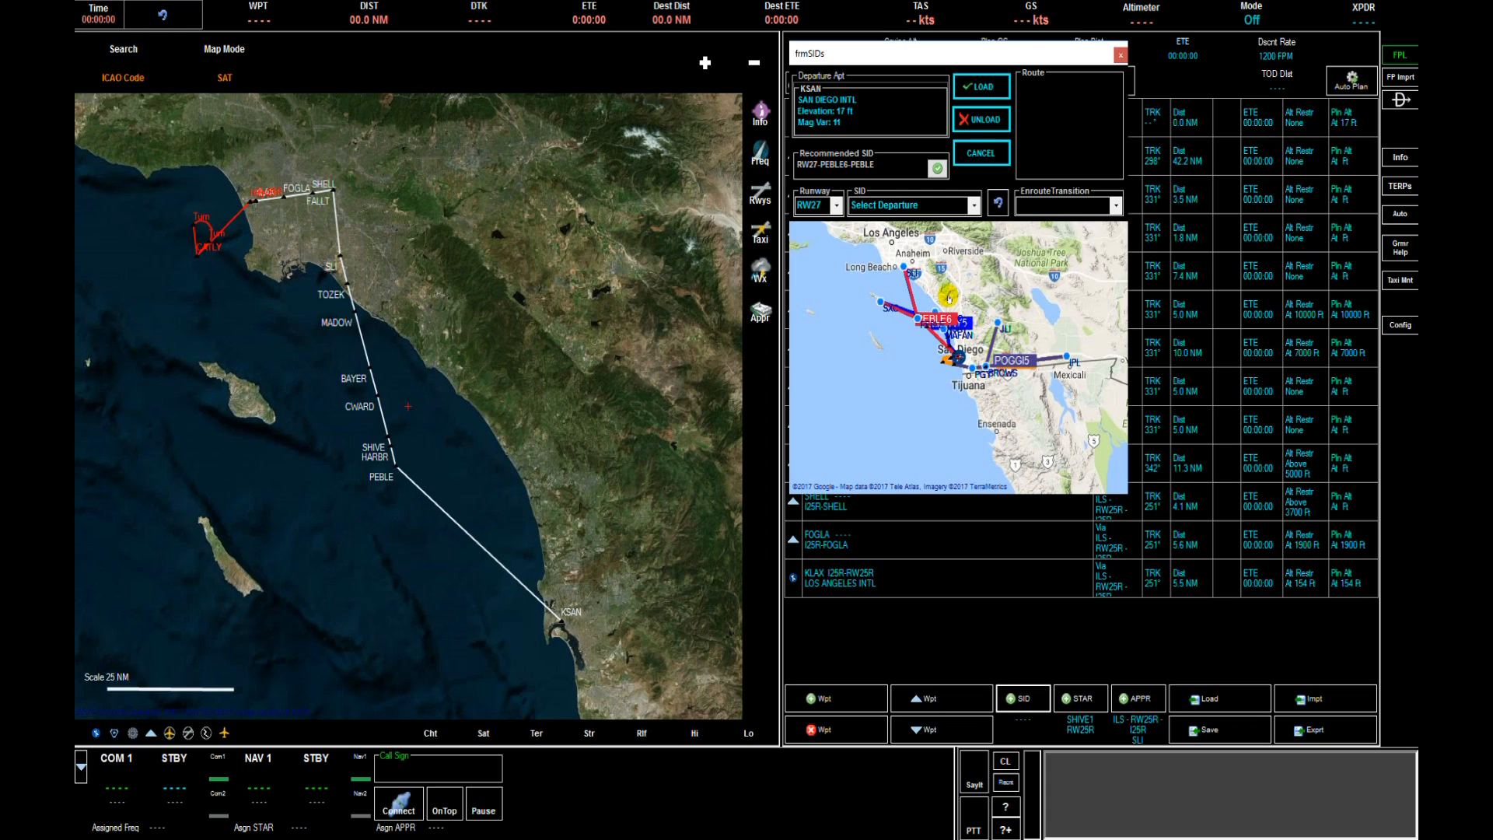
pyautogui.click(974, 206)
pyautogui.click(974, 208)
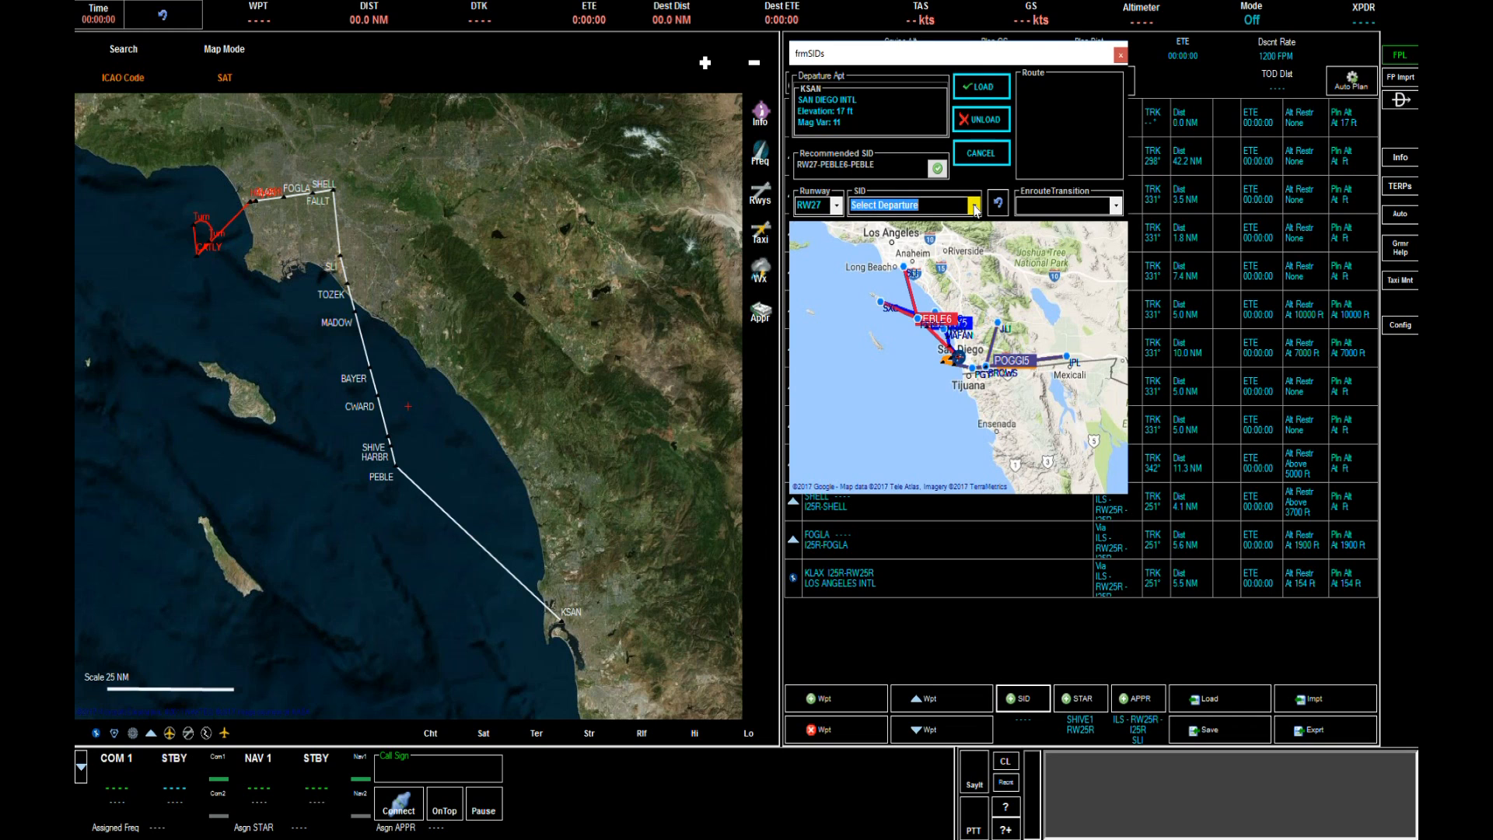
pyautogui.scroll(1, 972, 299)
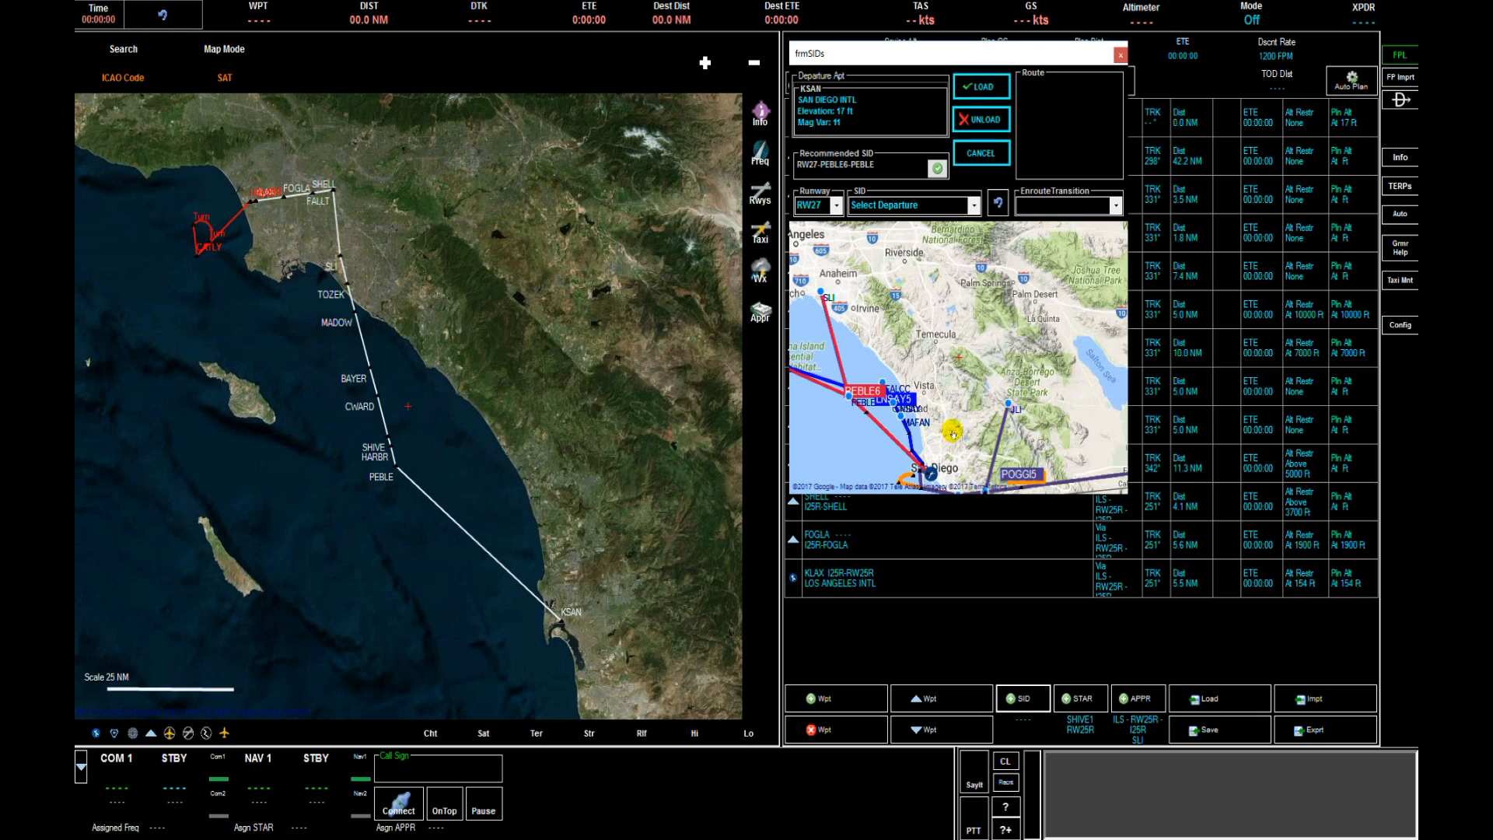
pyautogui.moveTo(959, 429); pyautogui.dragTo(1008, 390)
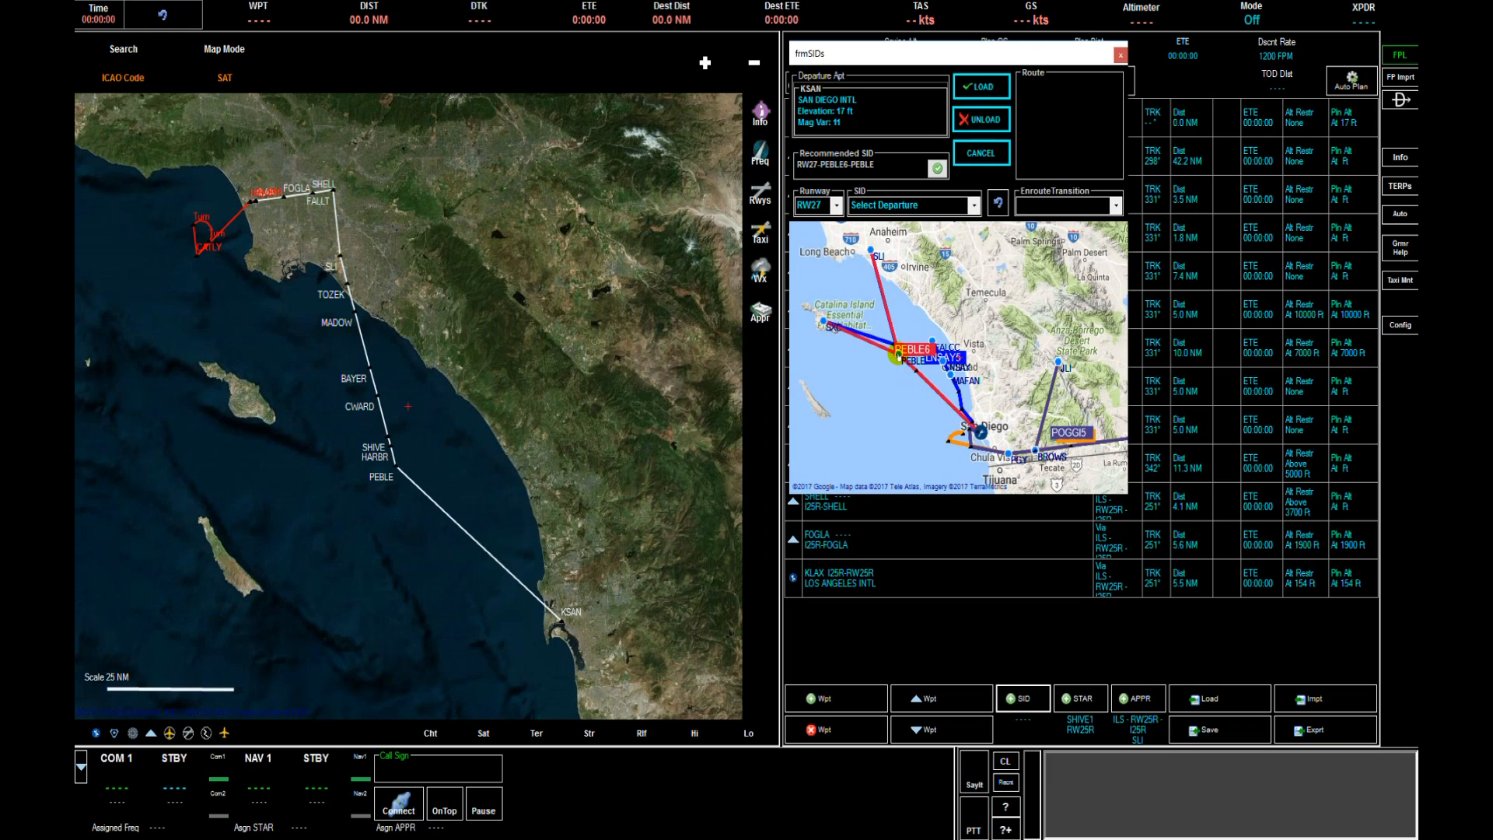
pyautogui.click(915, 348)
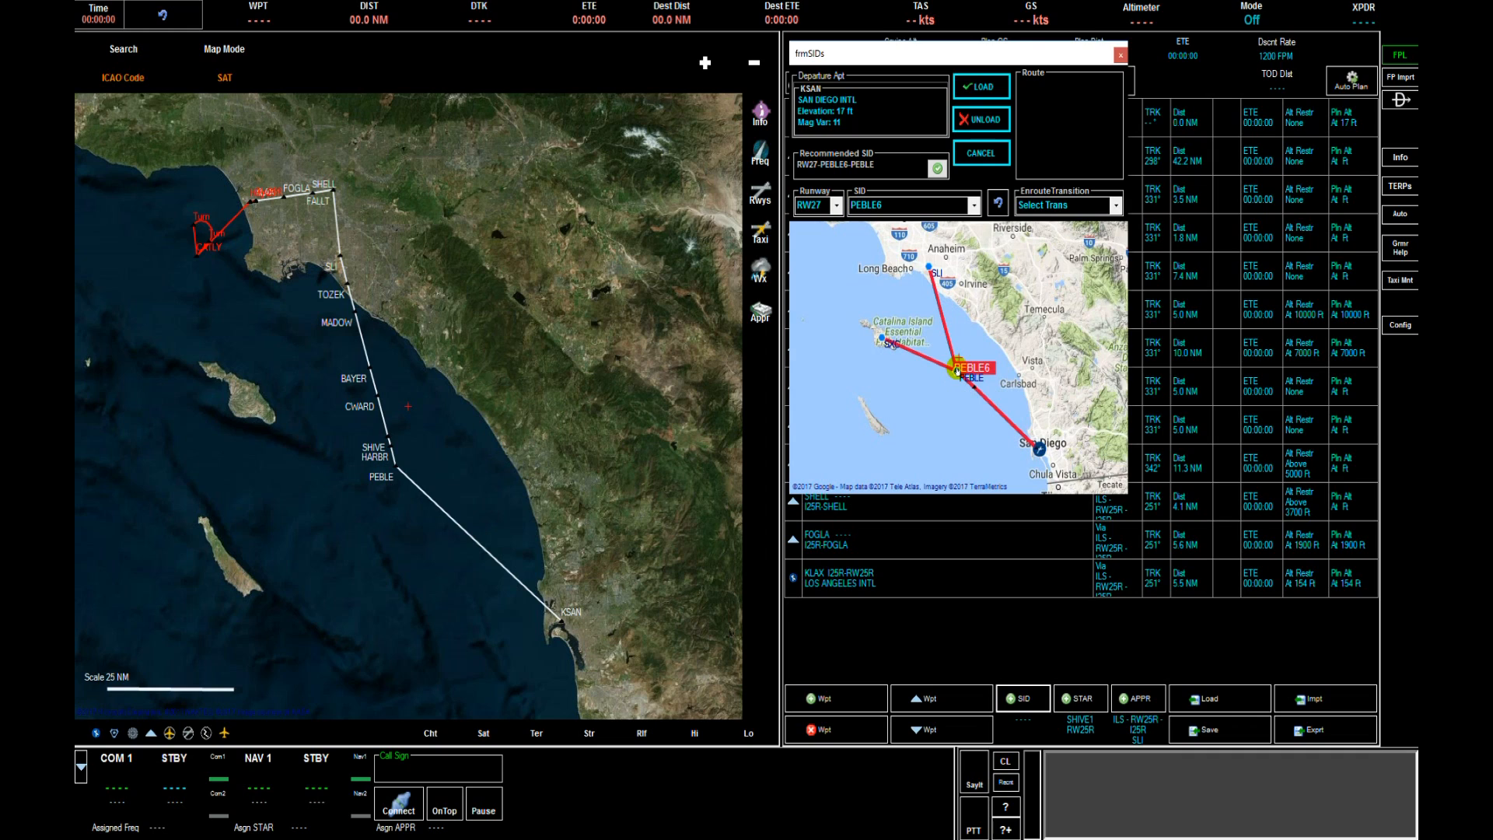
pyautogui.click(1117, 207)
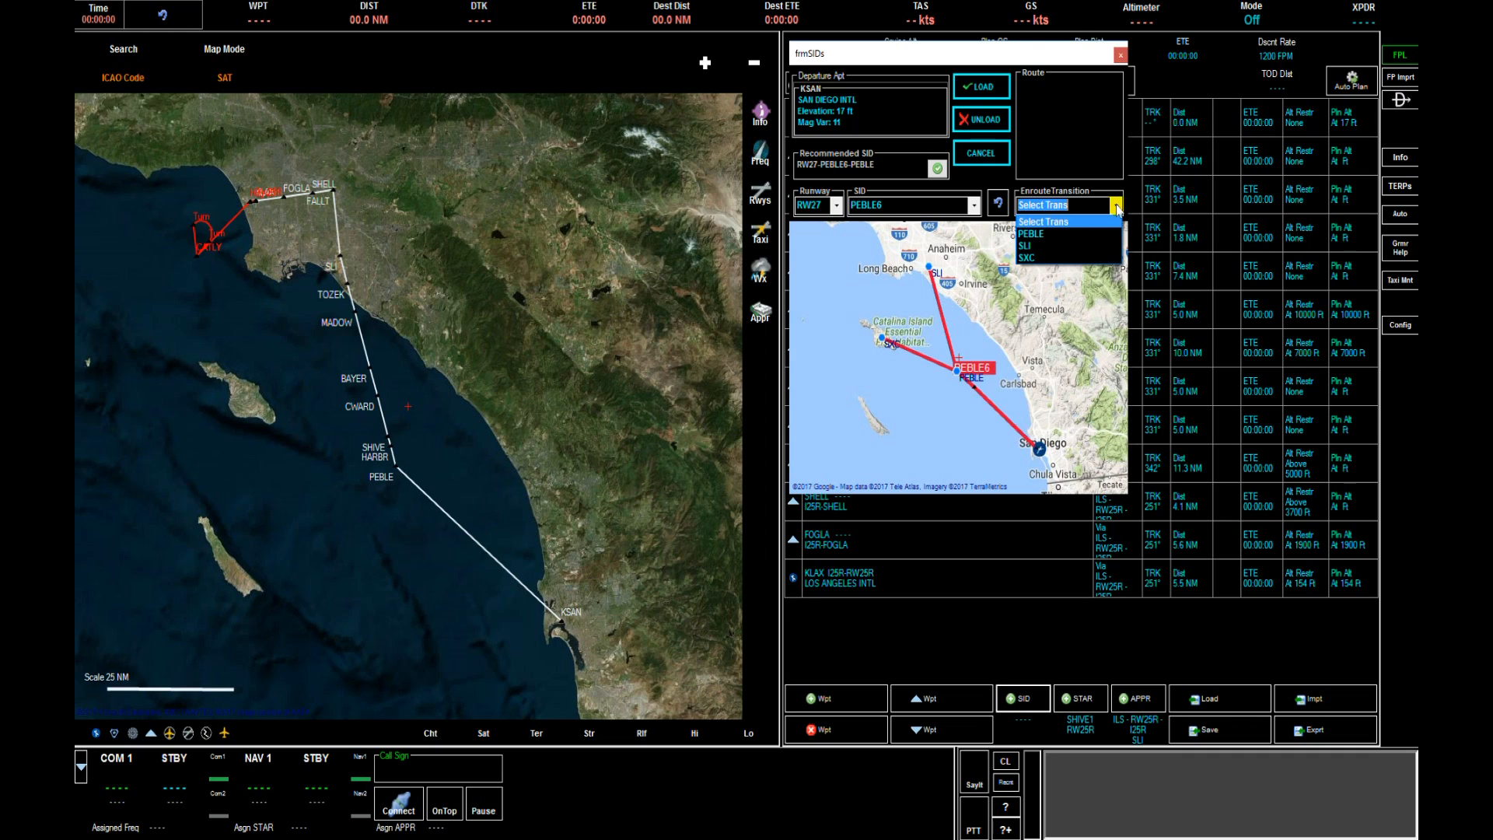
pyautogui.click(1117, 207)
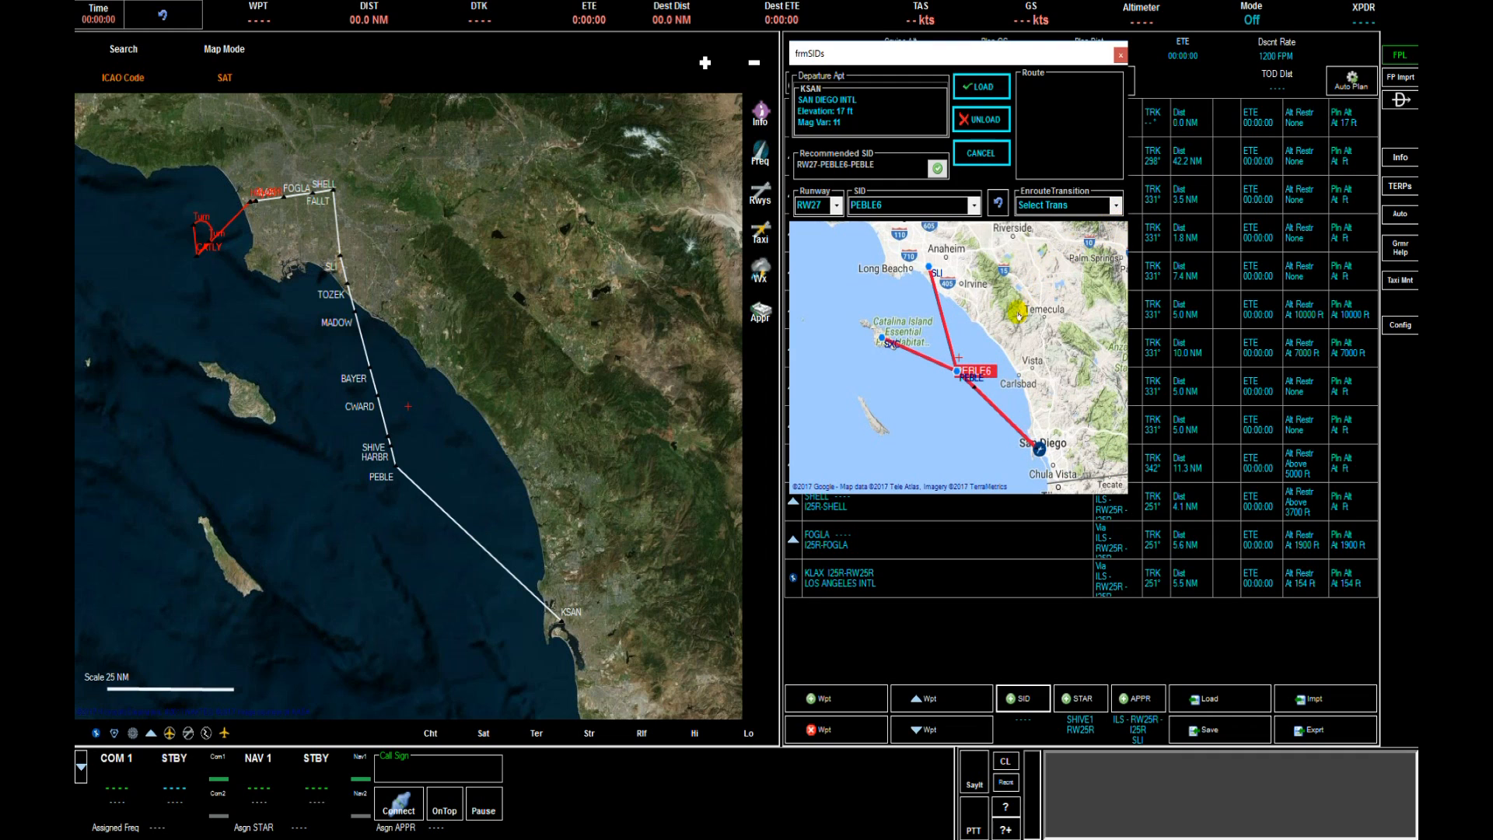
pyautogui.click(1116, 206)
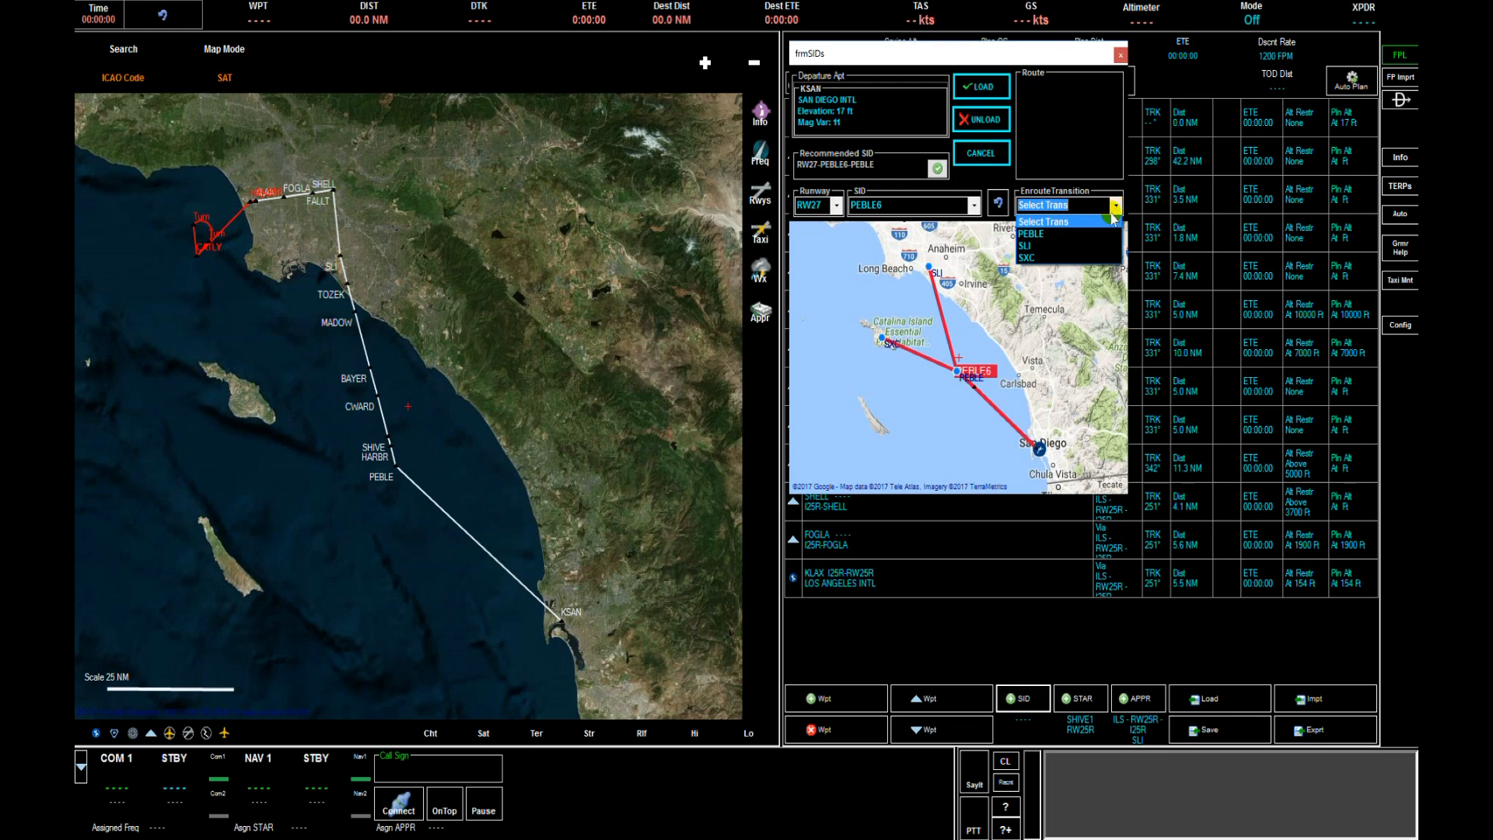
pyautogui.click(1092, 236)
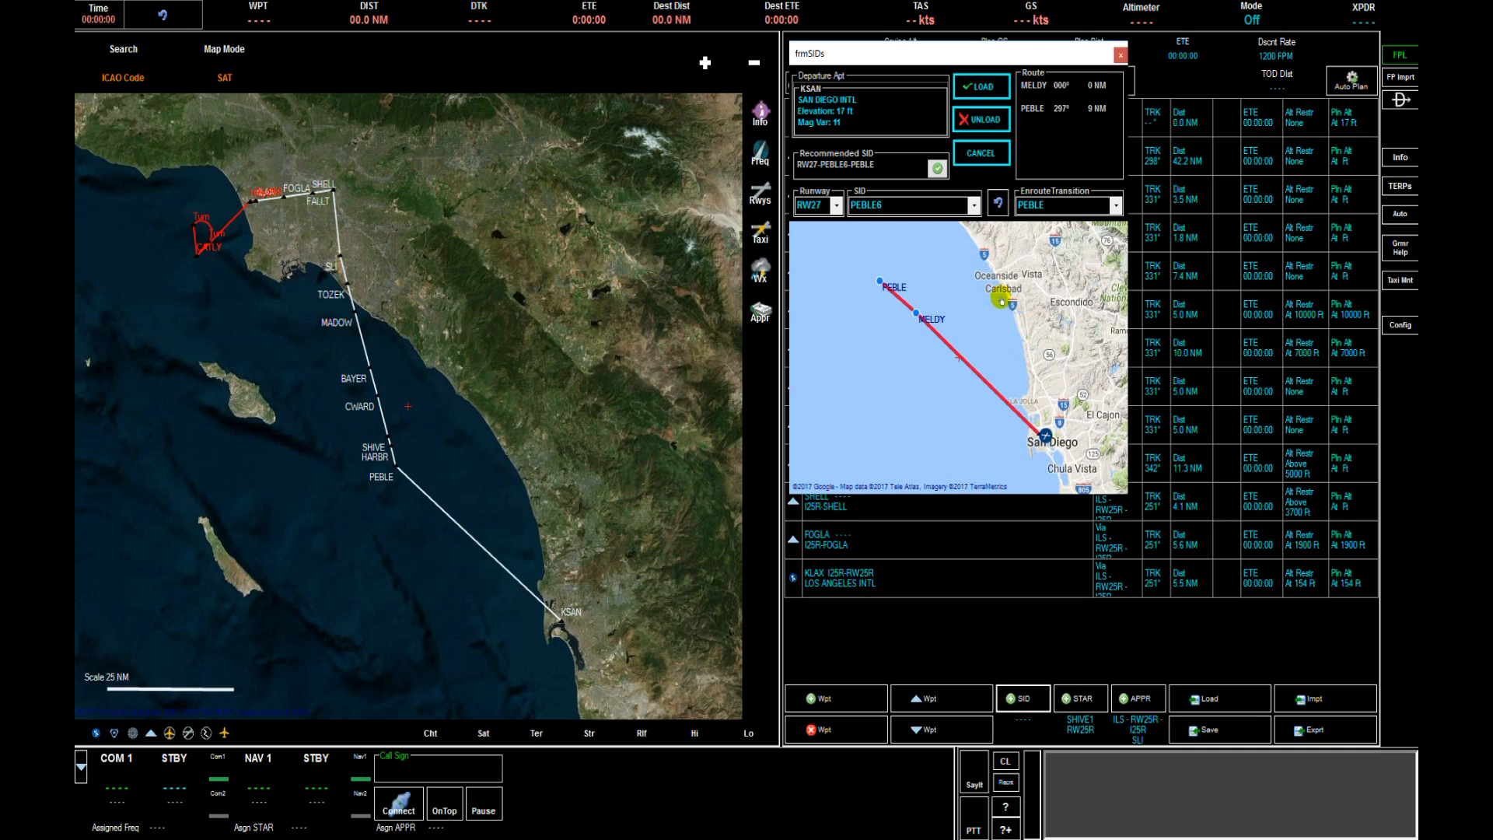
pyautogui.click(999, 205)
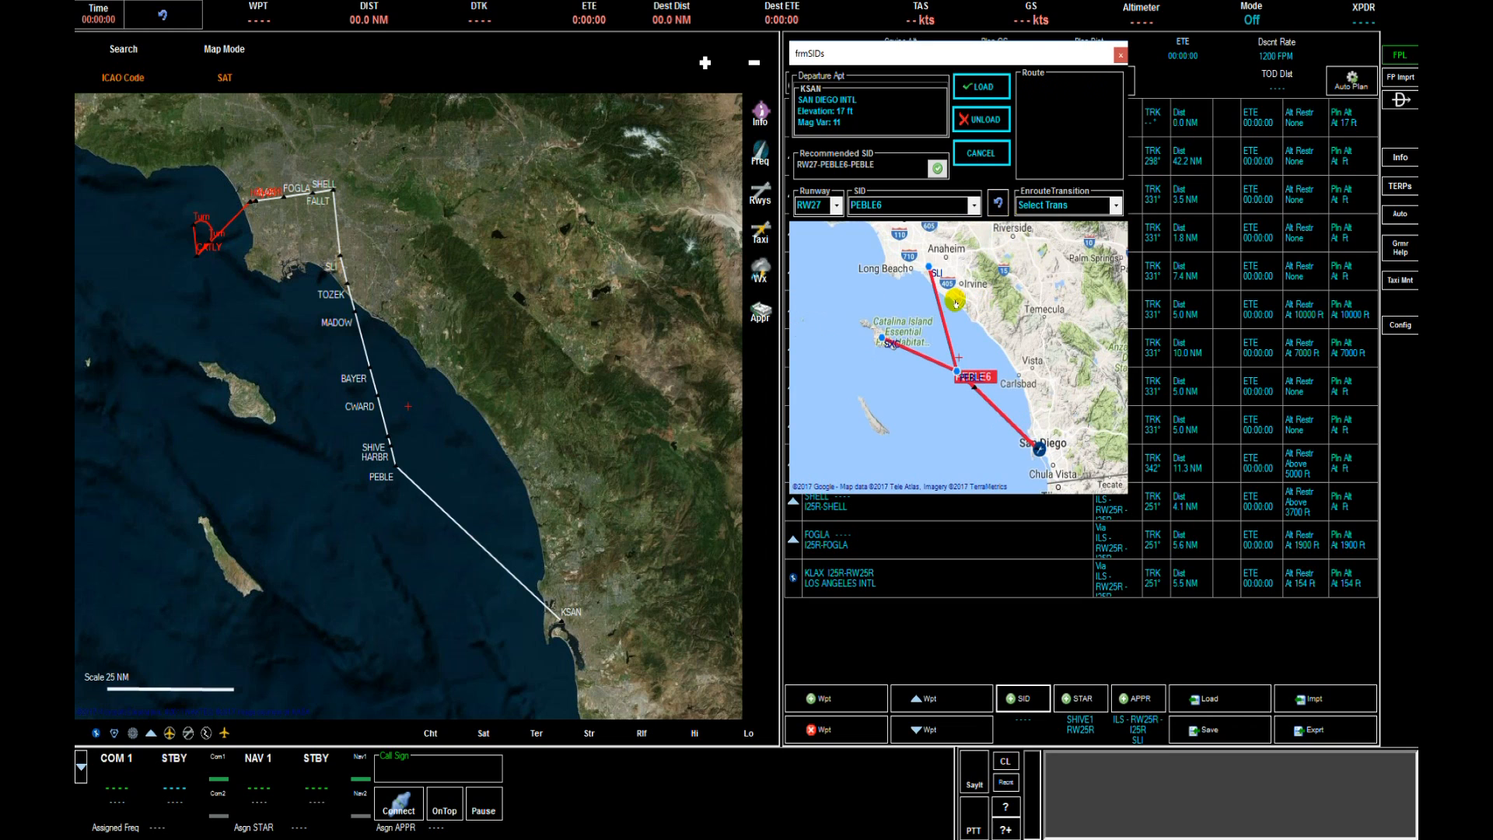
pyautogui.click(1000, 204)
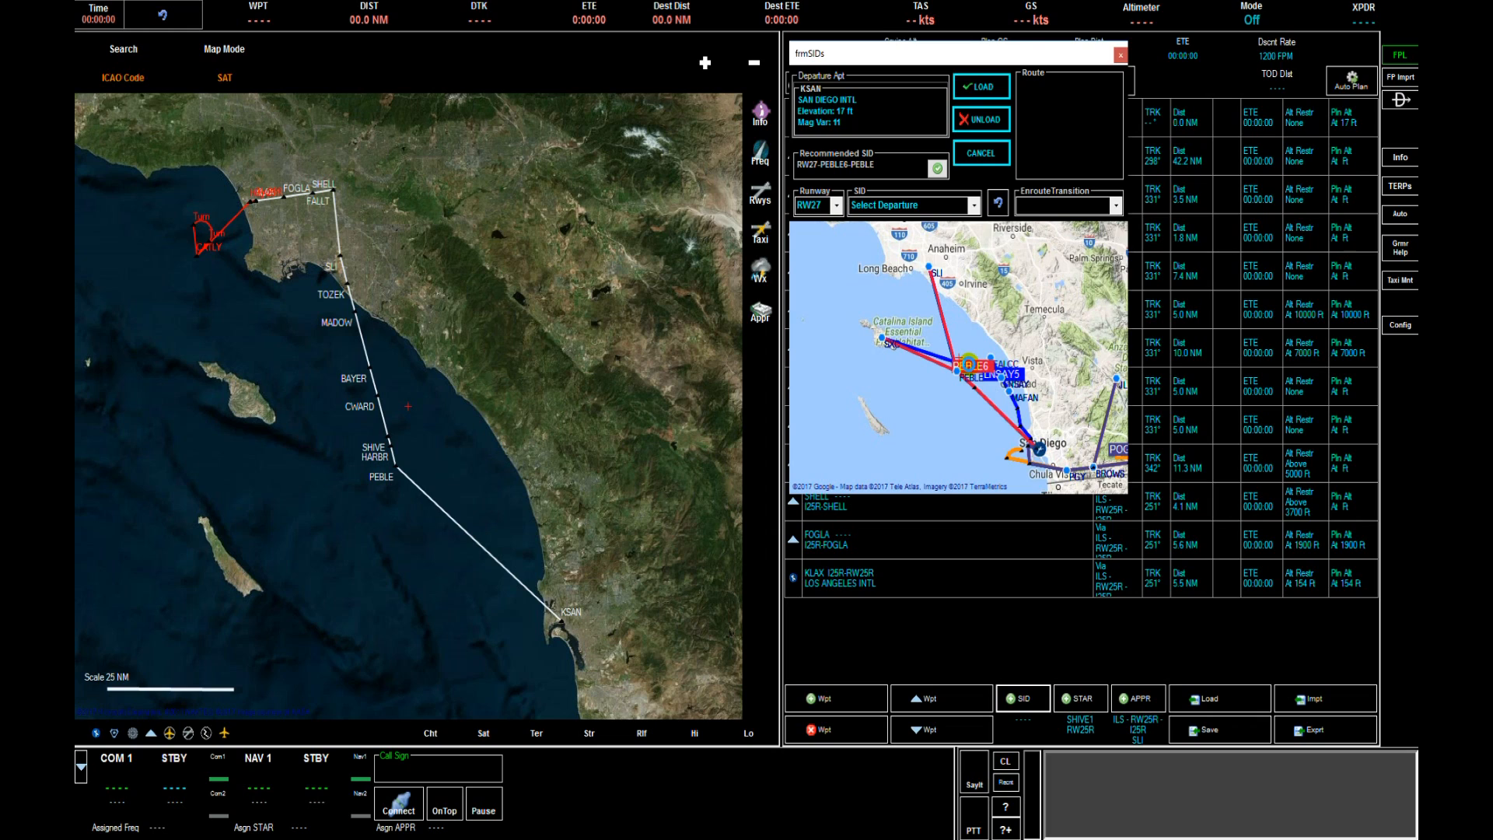
# Reselect the PEBLE6 SID and the PEBLE transition from the map, and load the departure.
pyautogui.click(967, 364)
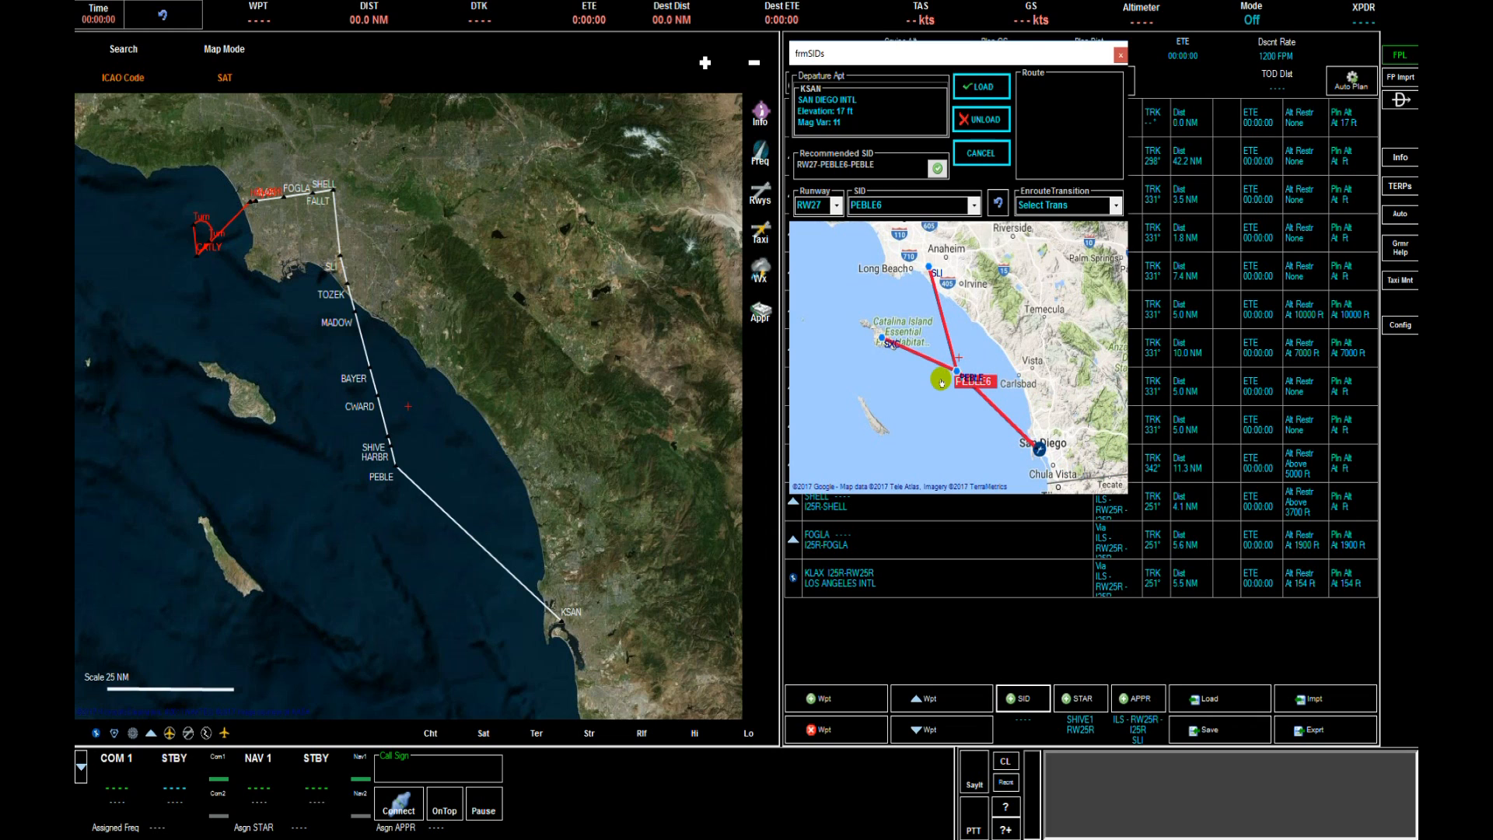
pyautogui.scroll(1, 941, 381)
pyautogui.scroll(1, 956, 353)
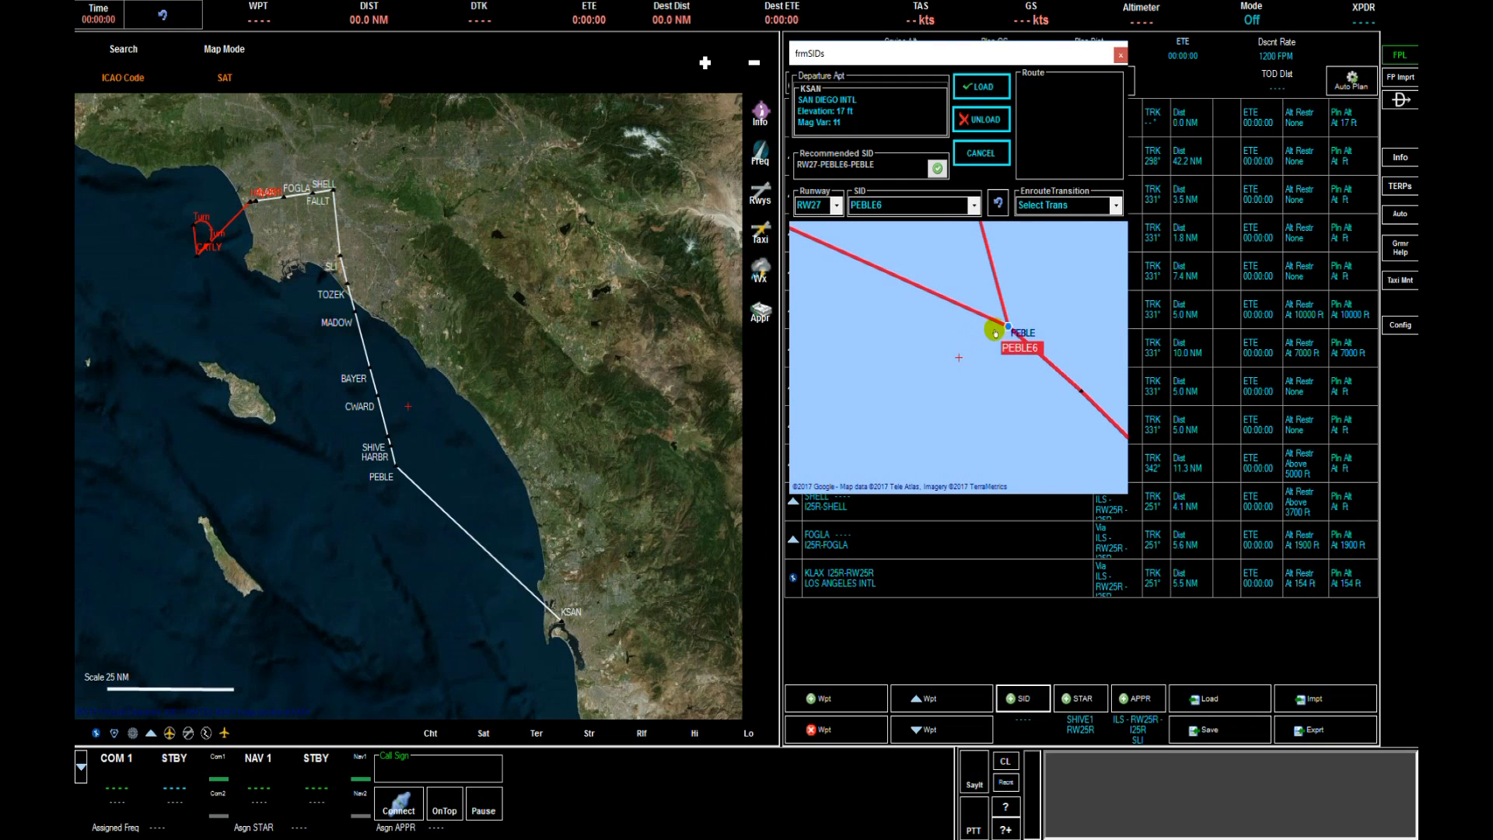
pyautogui.moveTo(965, 330); pyautogui.dragTo(953, 340)
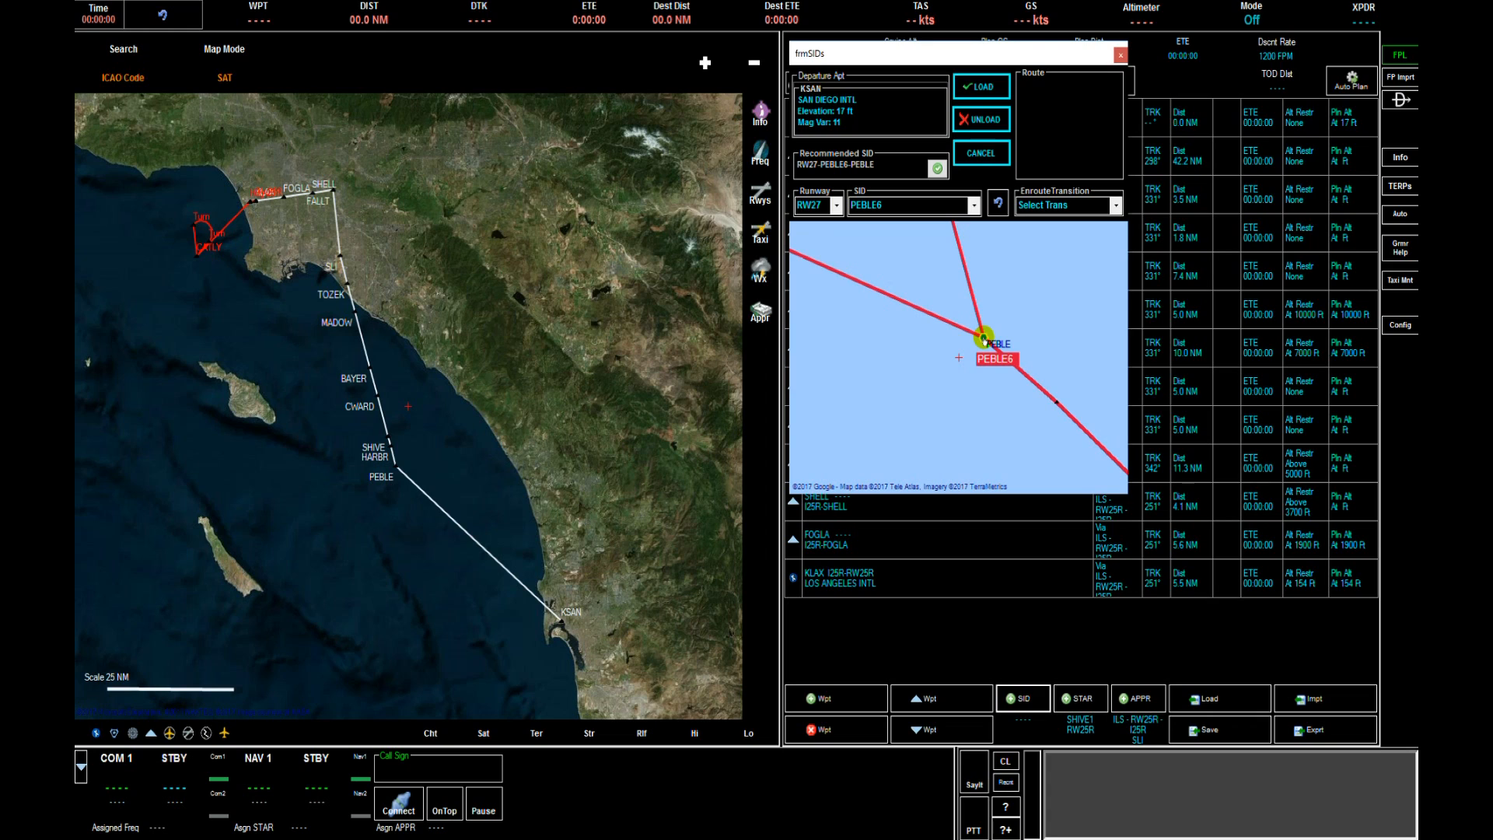
pyautogui.click(984, 337)
pyautogui.click(984, 338)
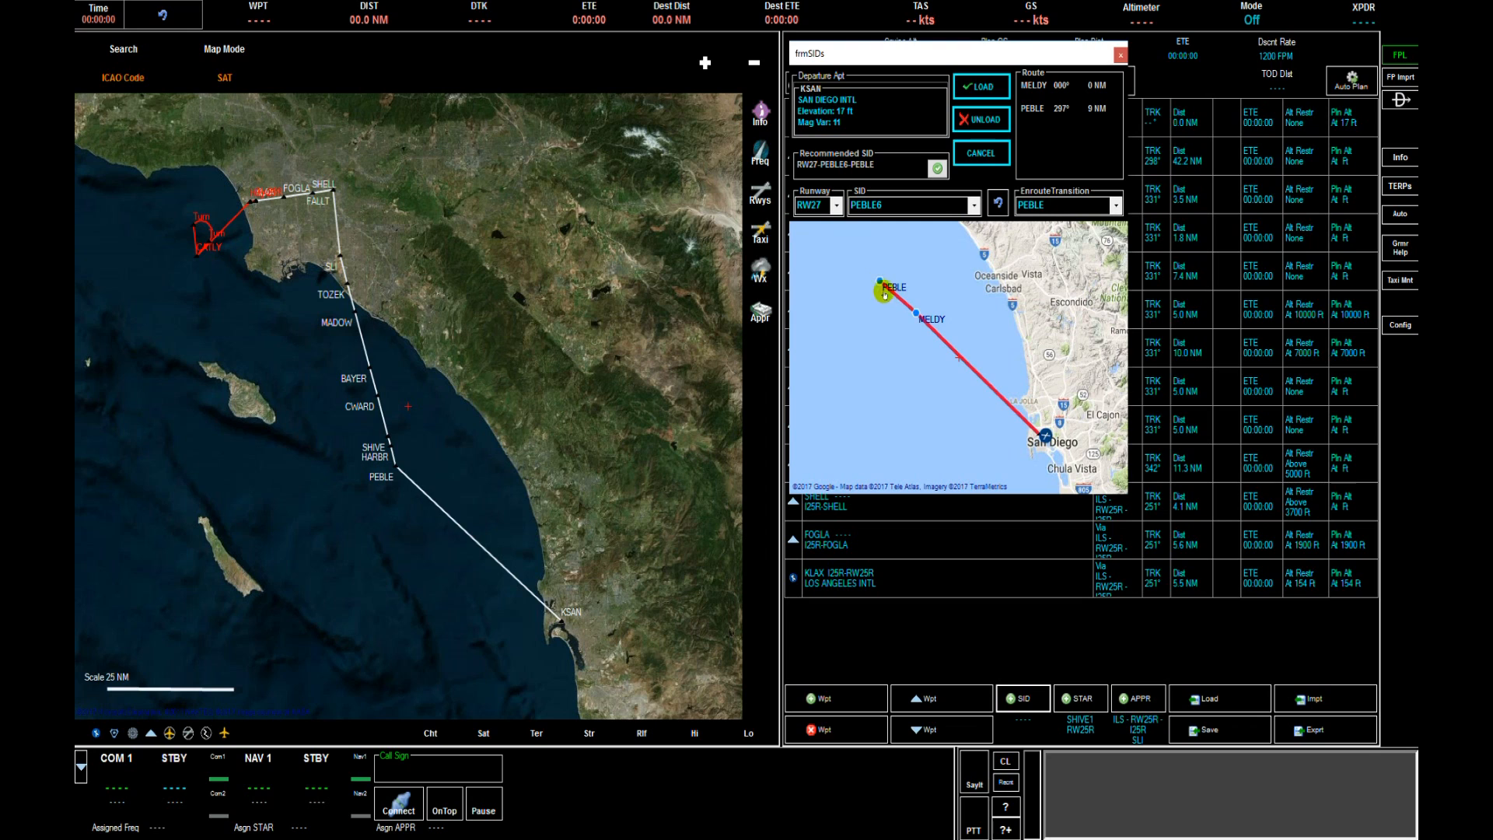
pyautogui.click(982, 90)
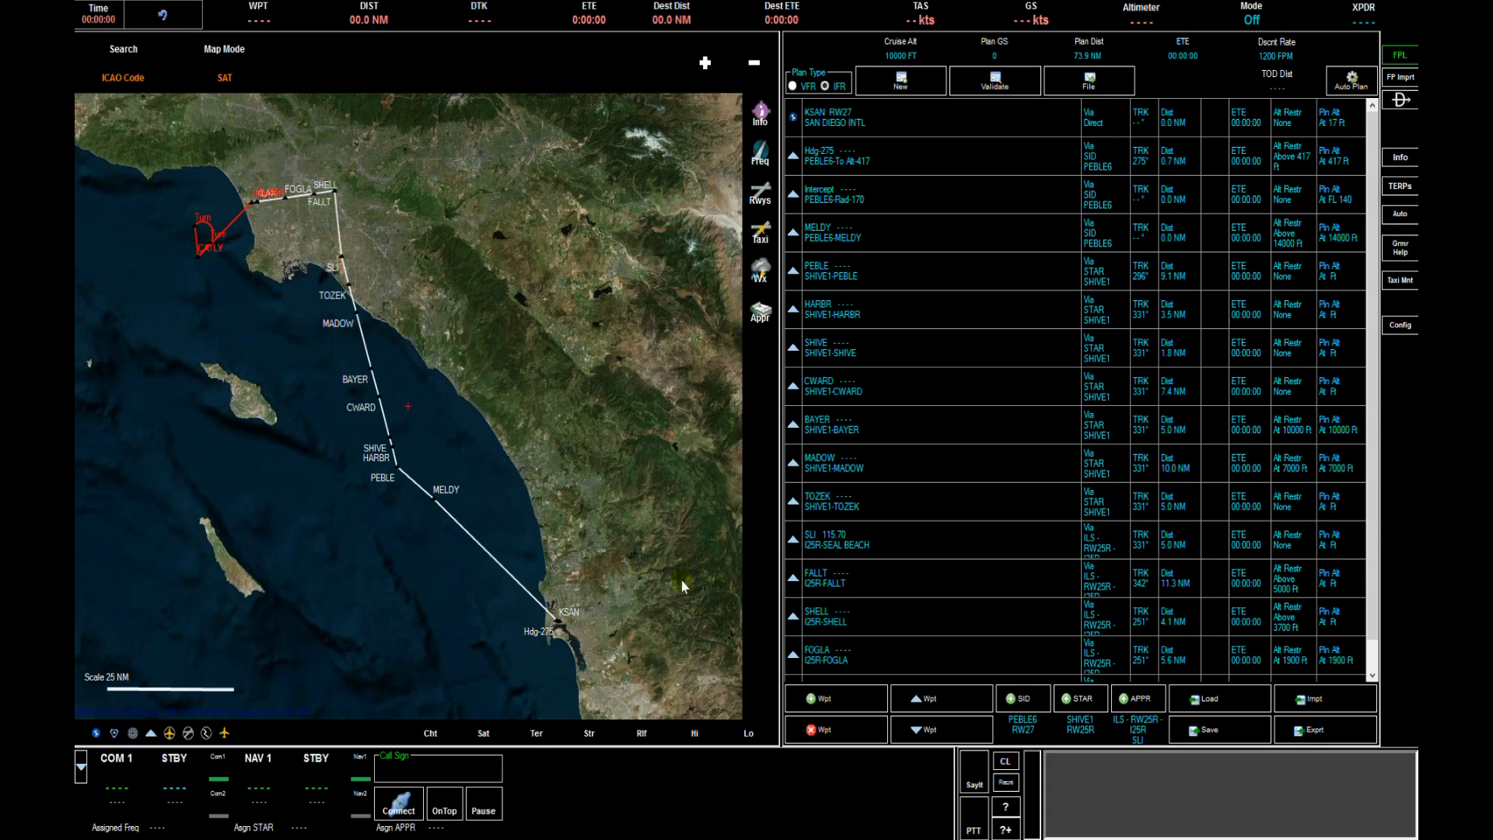
pyautogui.click(1083, 699)
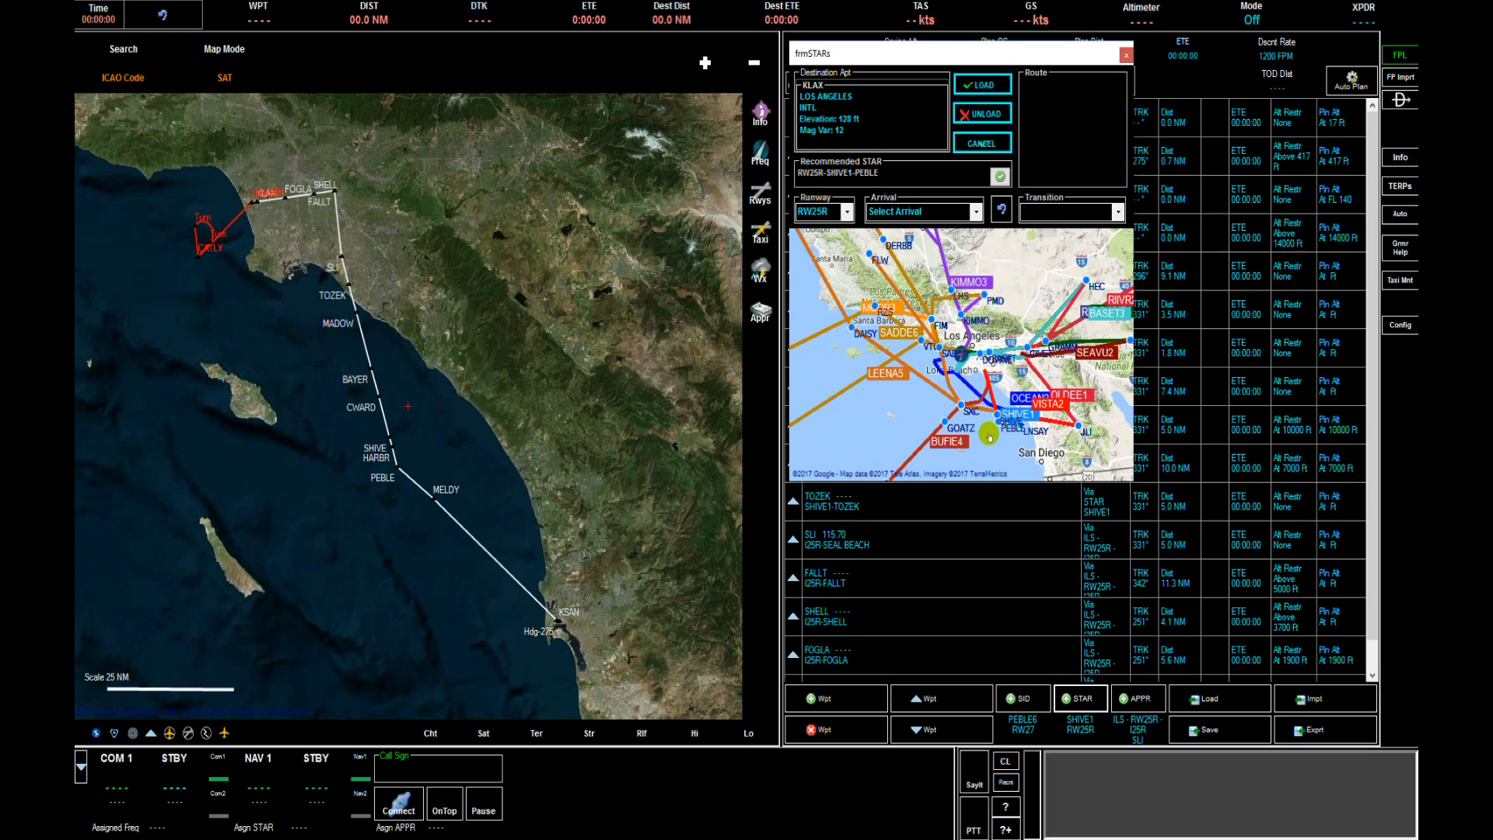
pyautogui.click(976, 212)
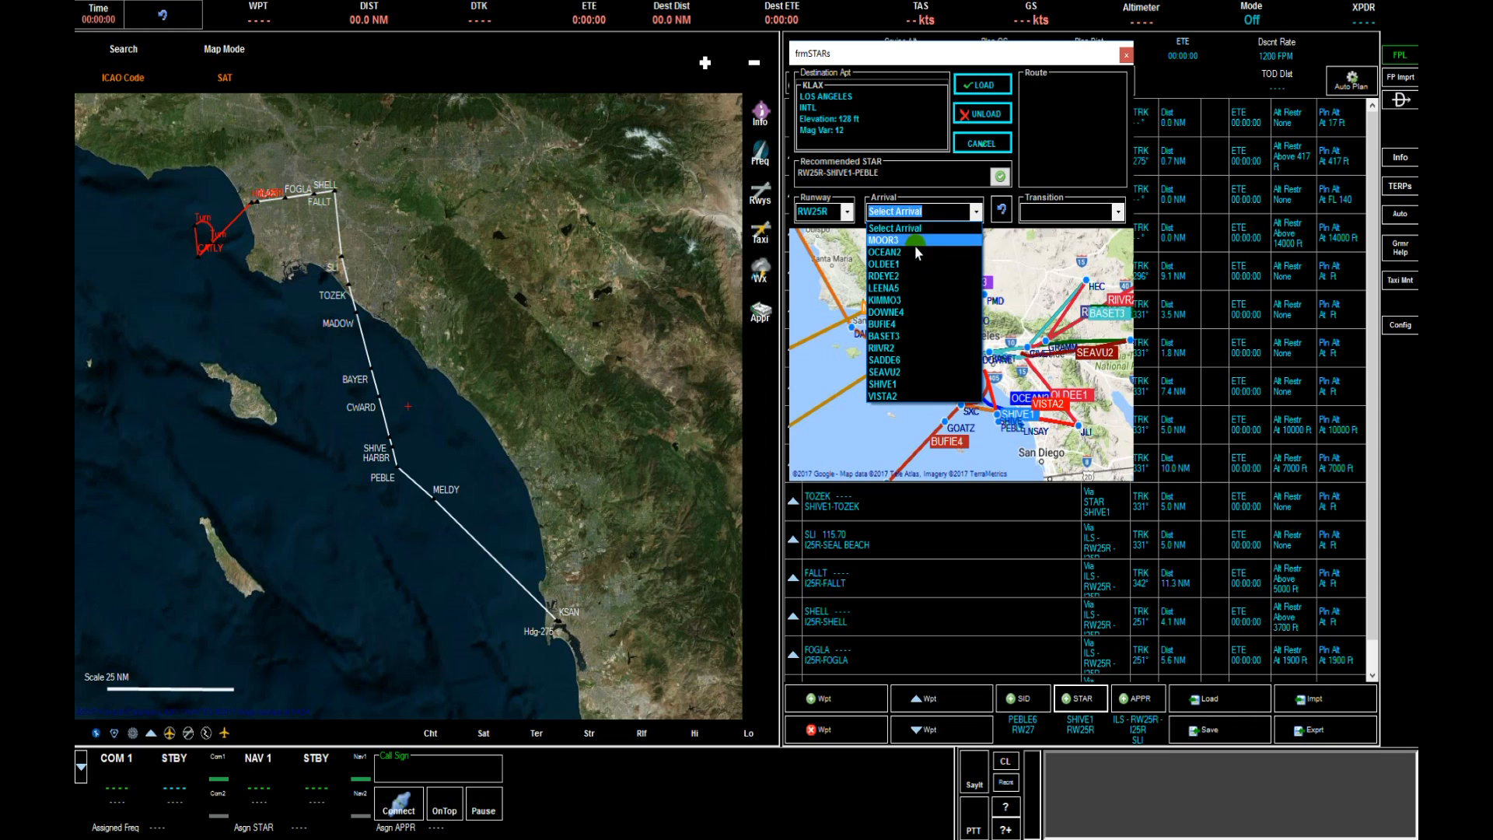
pyautogui.click(977, 213)
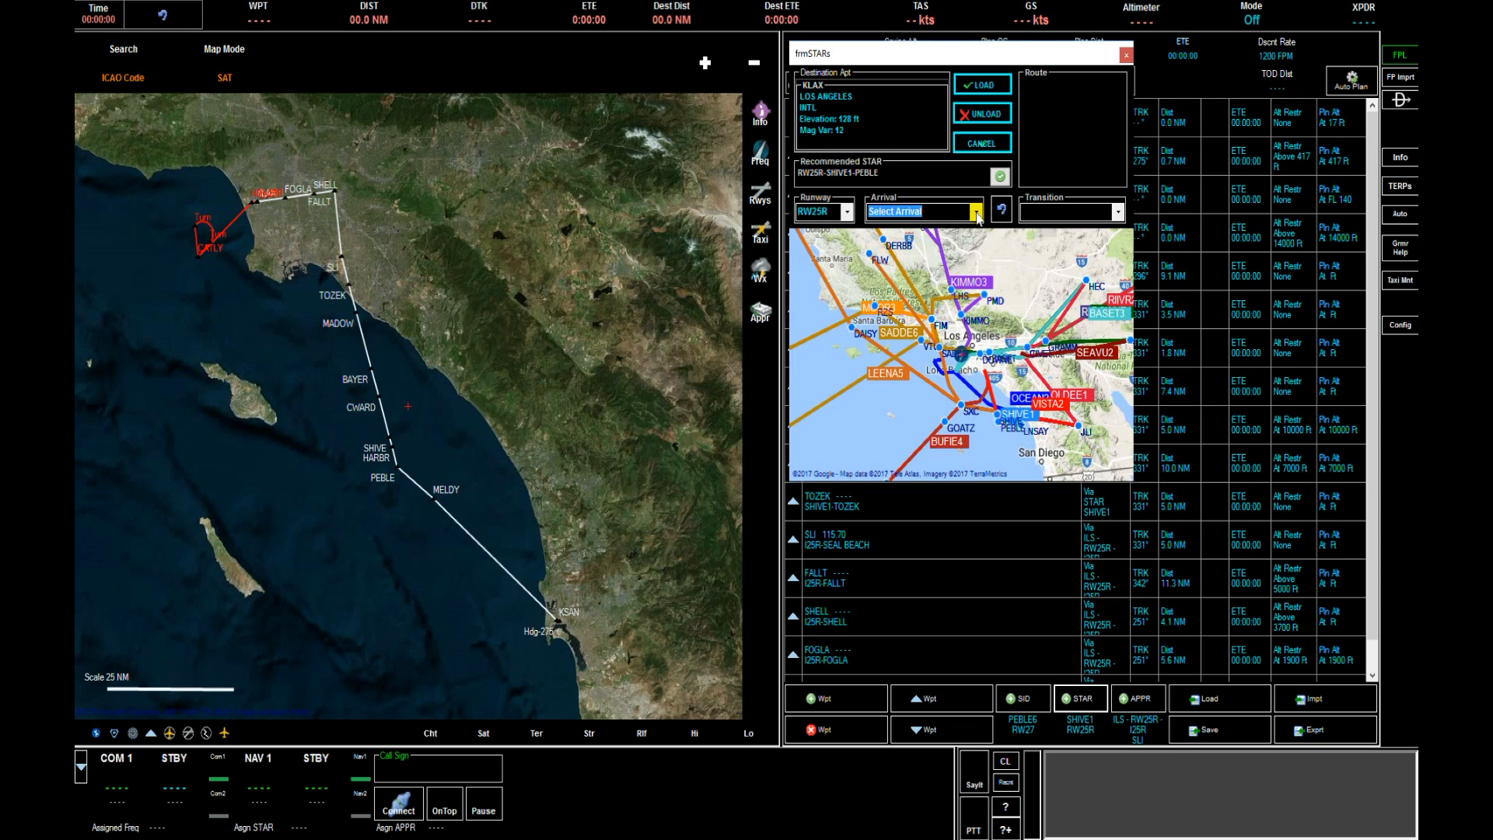
pyautogui.click(982, 143)
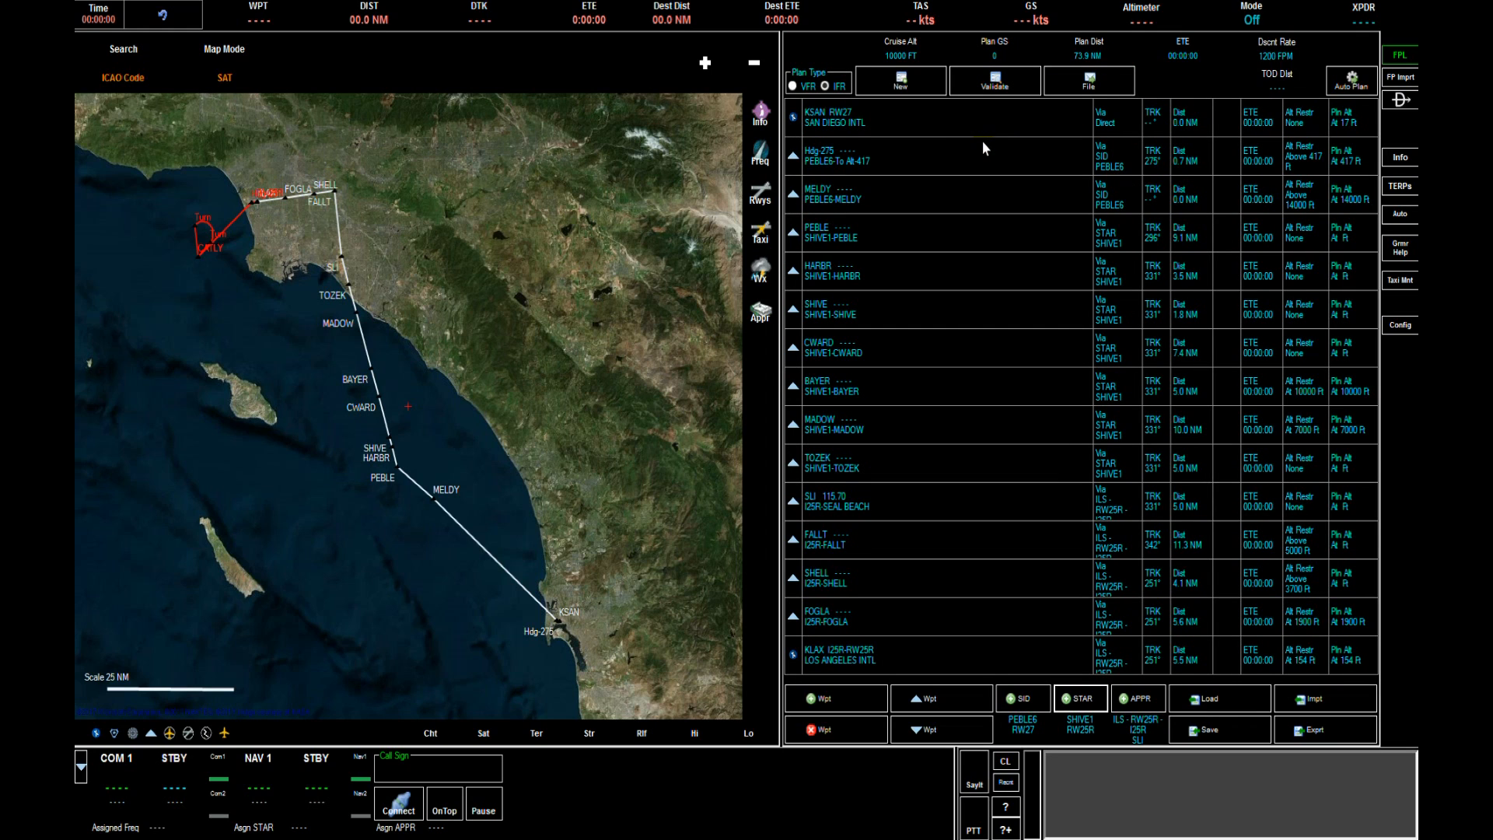
# Open the approach selector and choose the ILS - RW25R - I25R approach.
pyautogui.click(1141, 698)
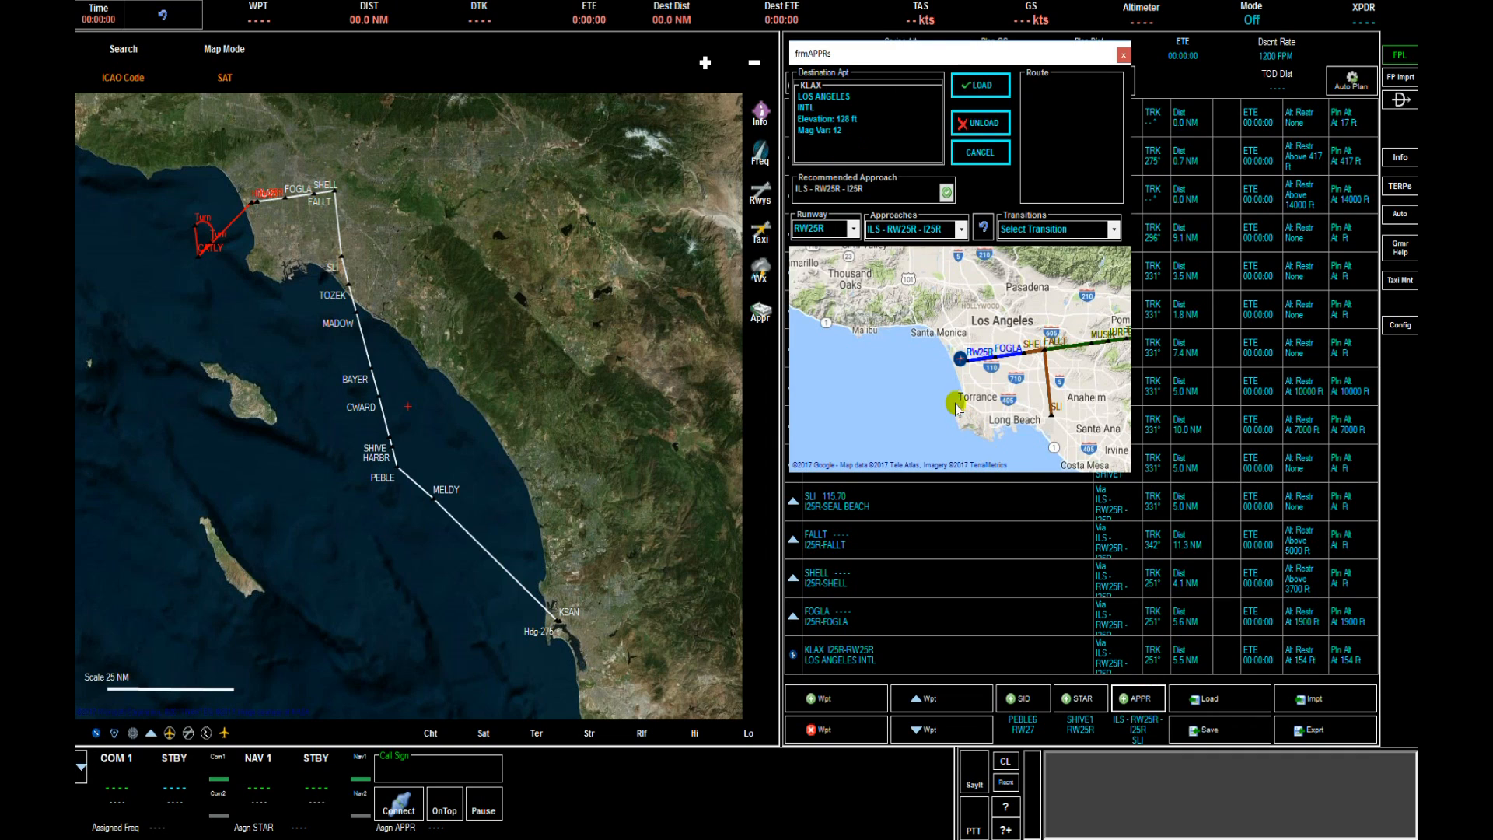
pyautogui.click(962, 230)
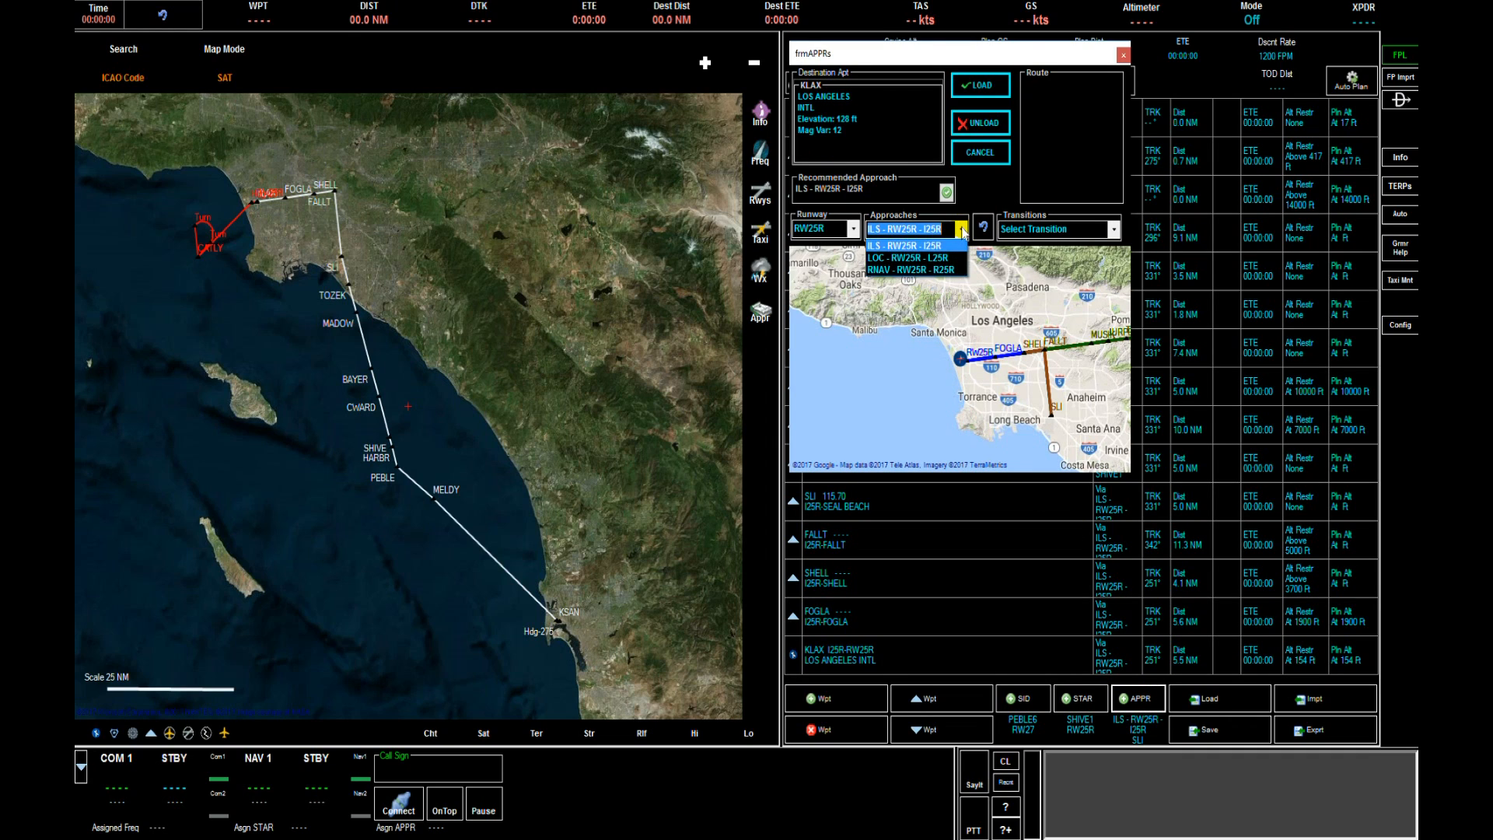
pyautogui.click(943, 264)
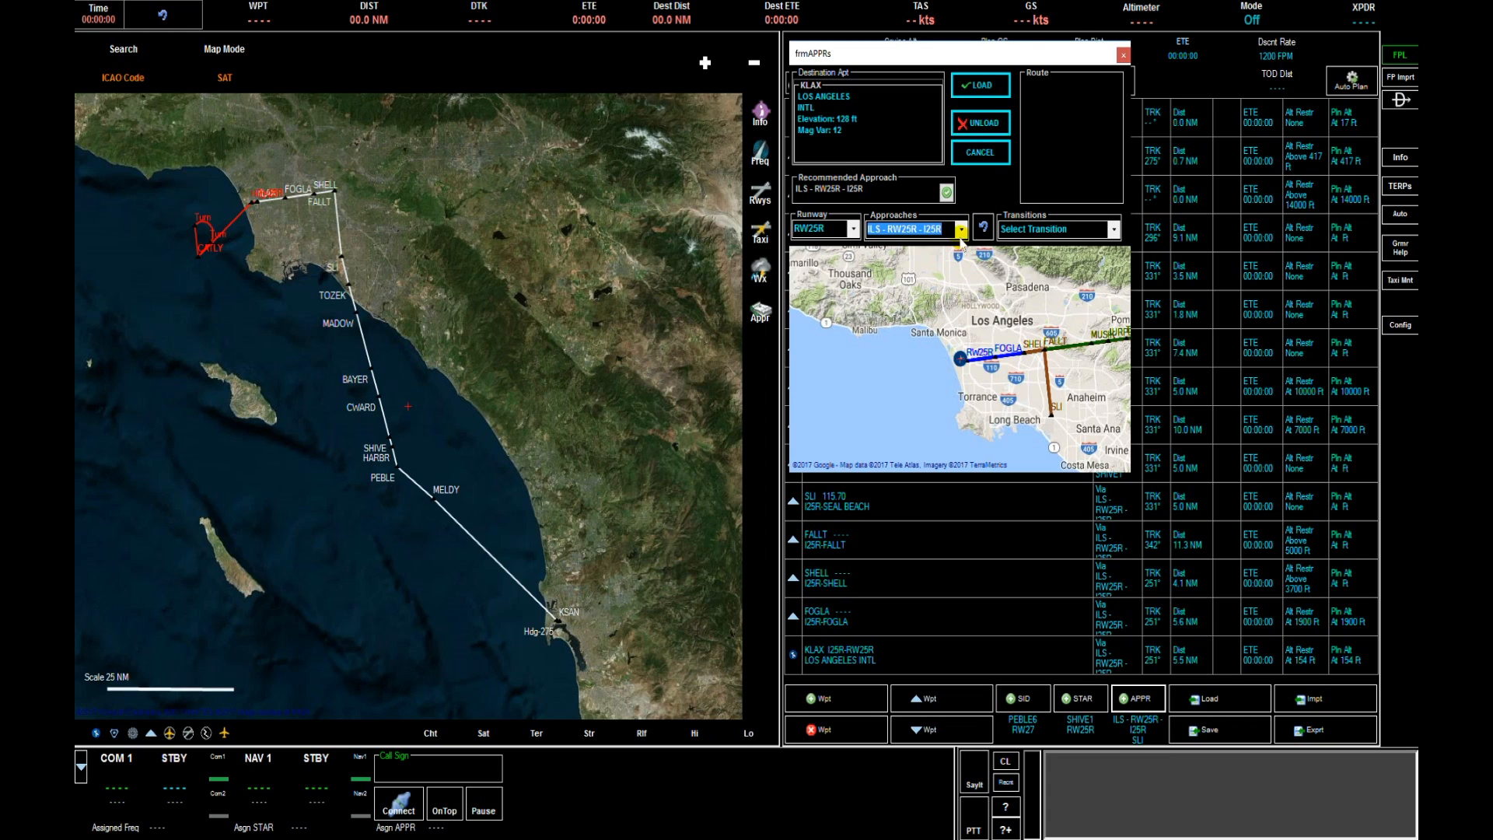
pyautogui.click(963, 231)
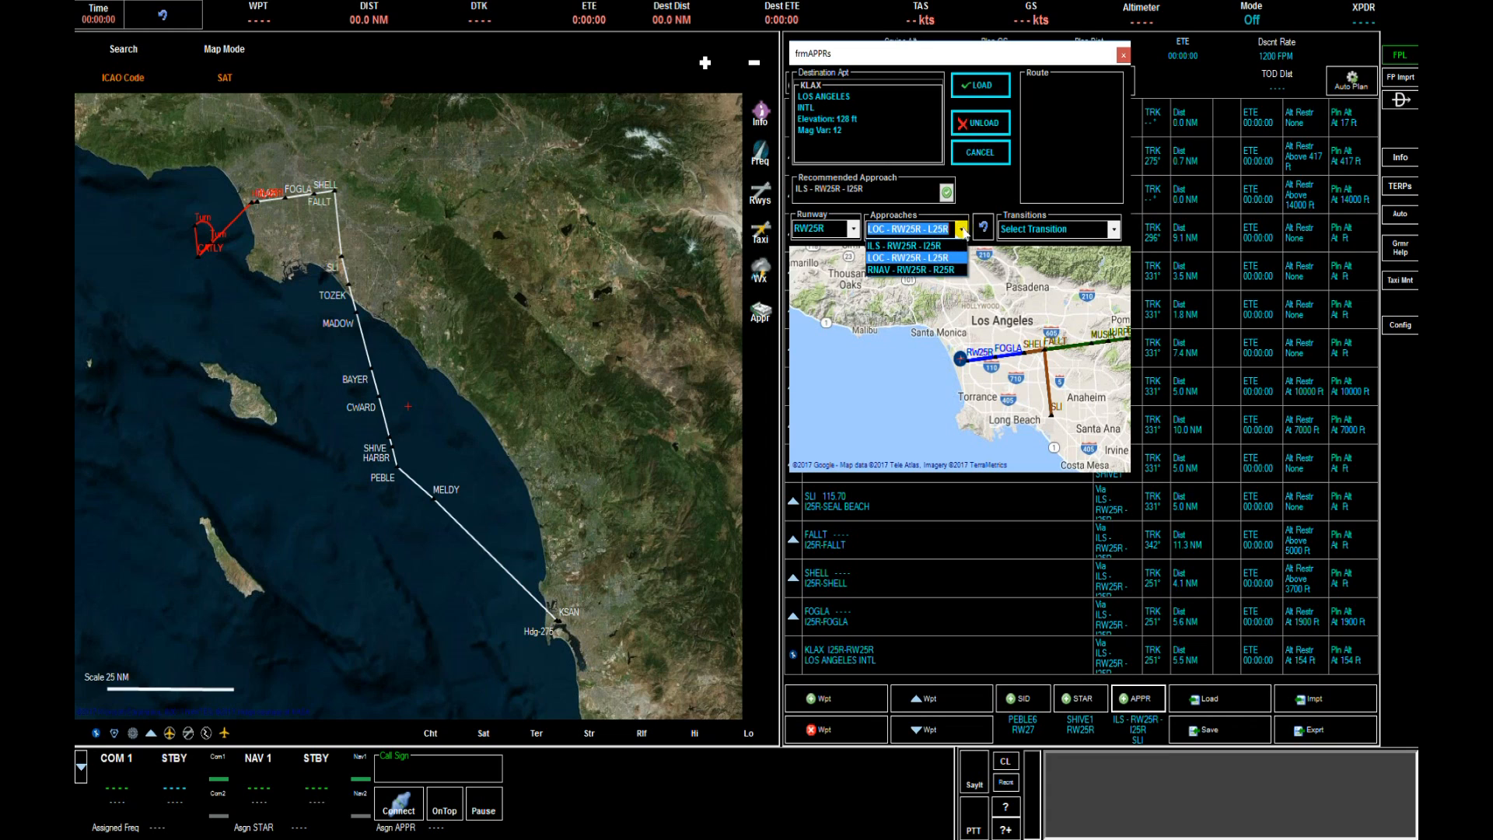
pyautogui.click(948, 246)
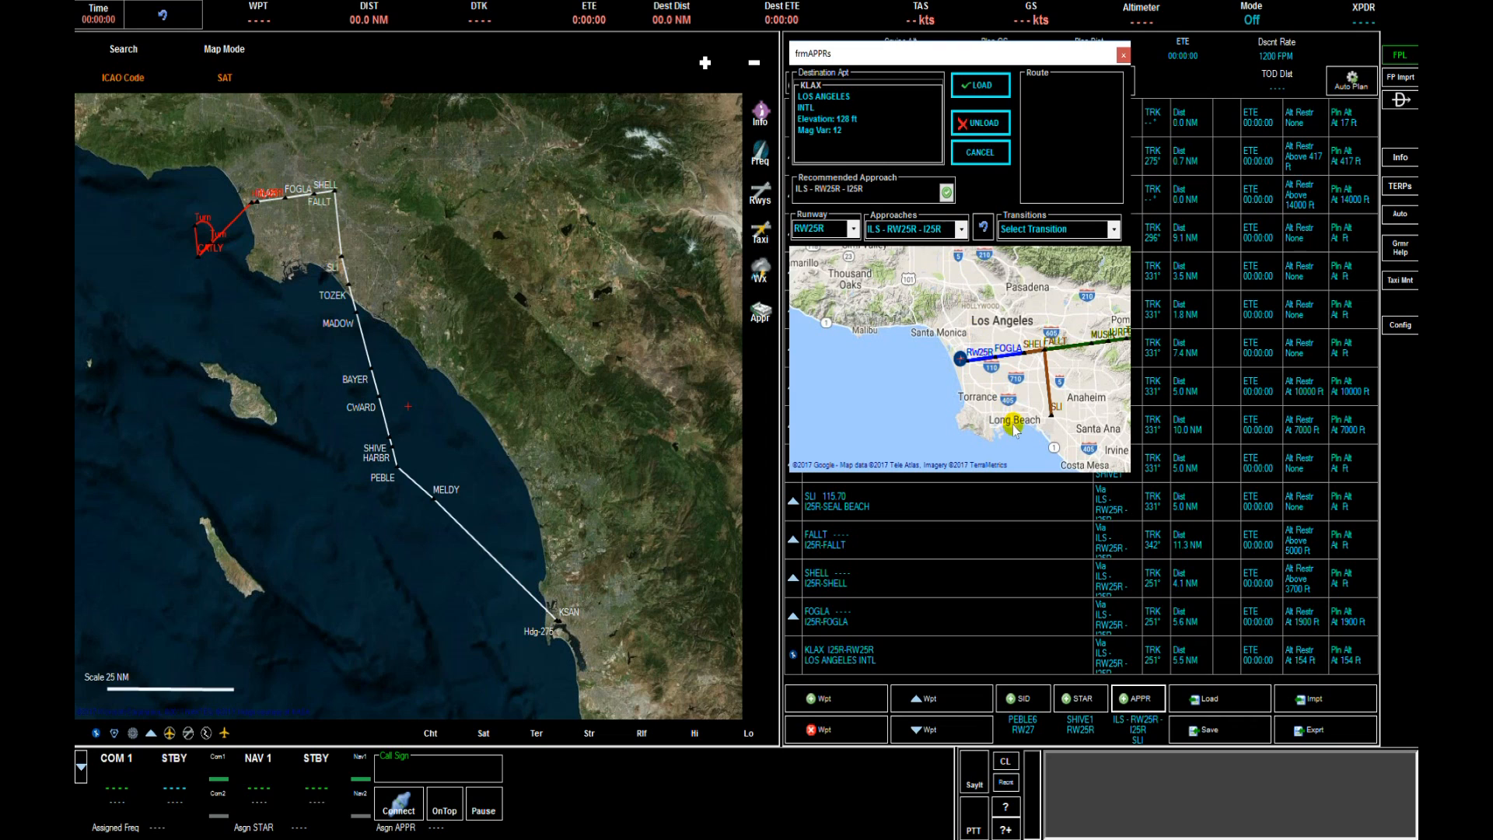
pyautogui.moveTo(1025, 414); pyautogui.dragTo(920, 418)
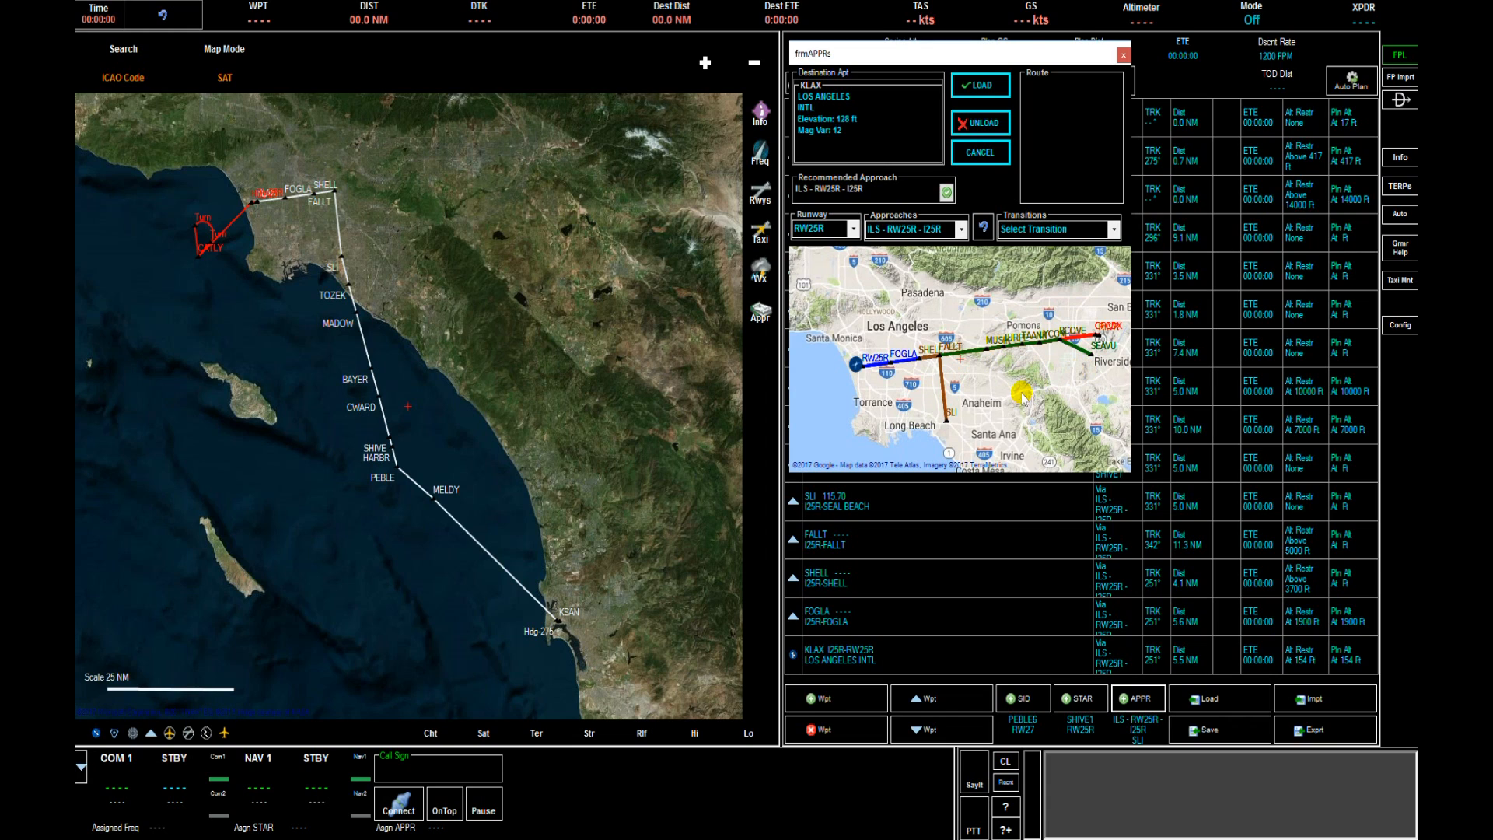
pyautogui.click(1114, 231)
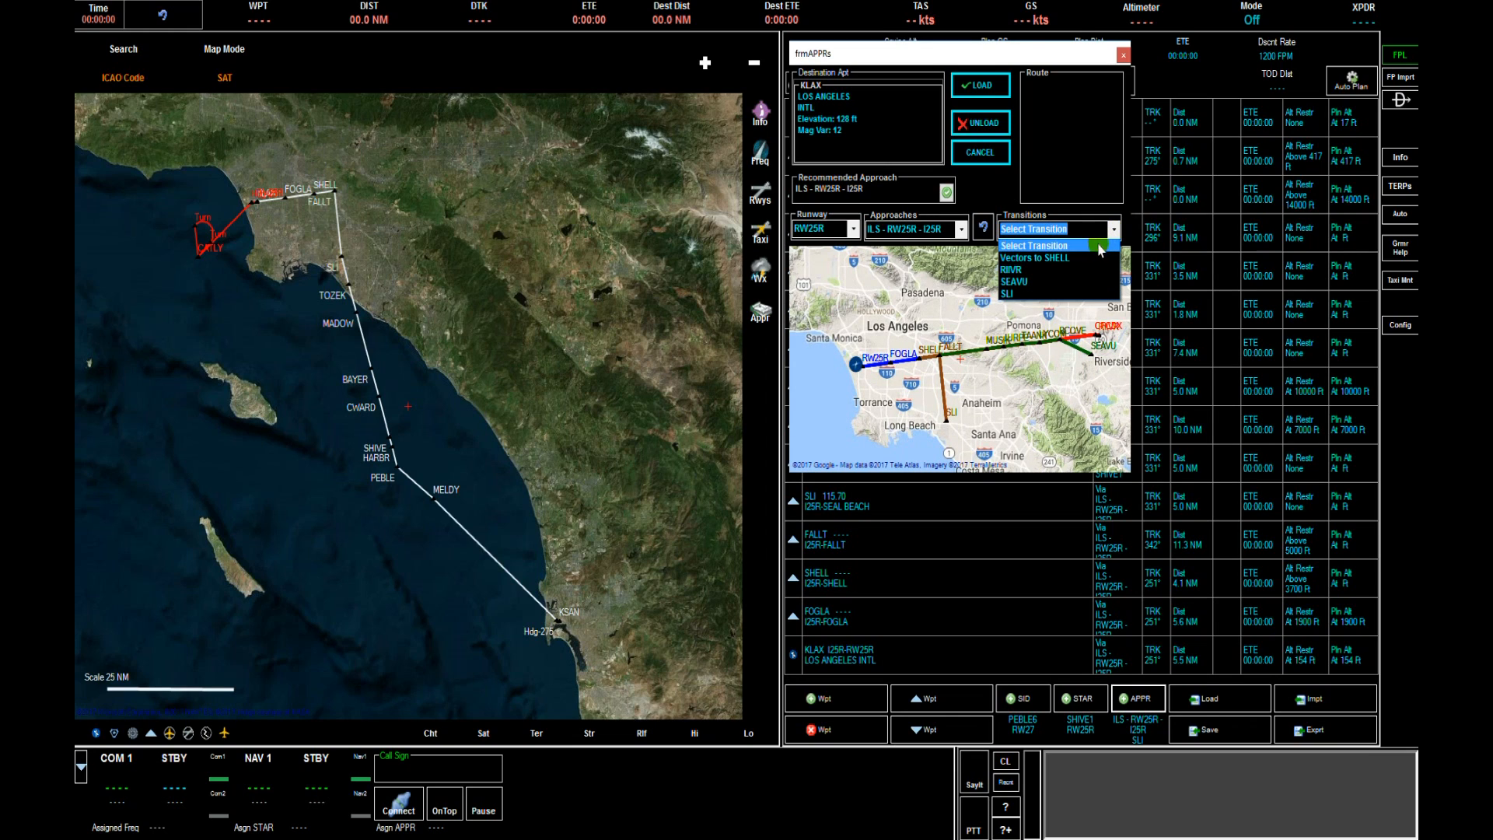
pyautogui.click(1071, 260)
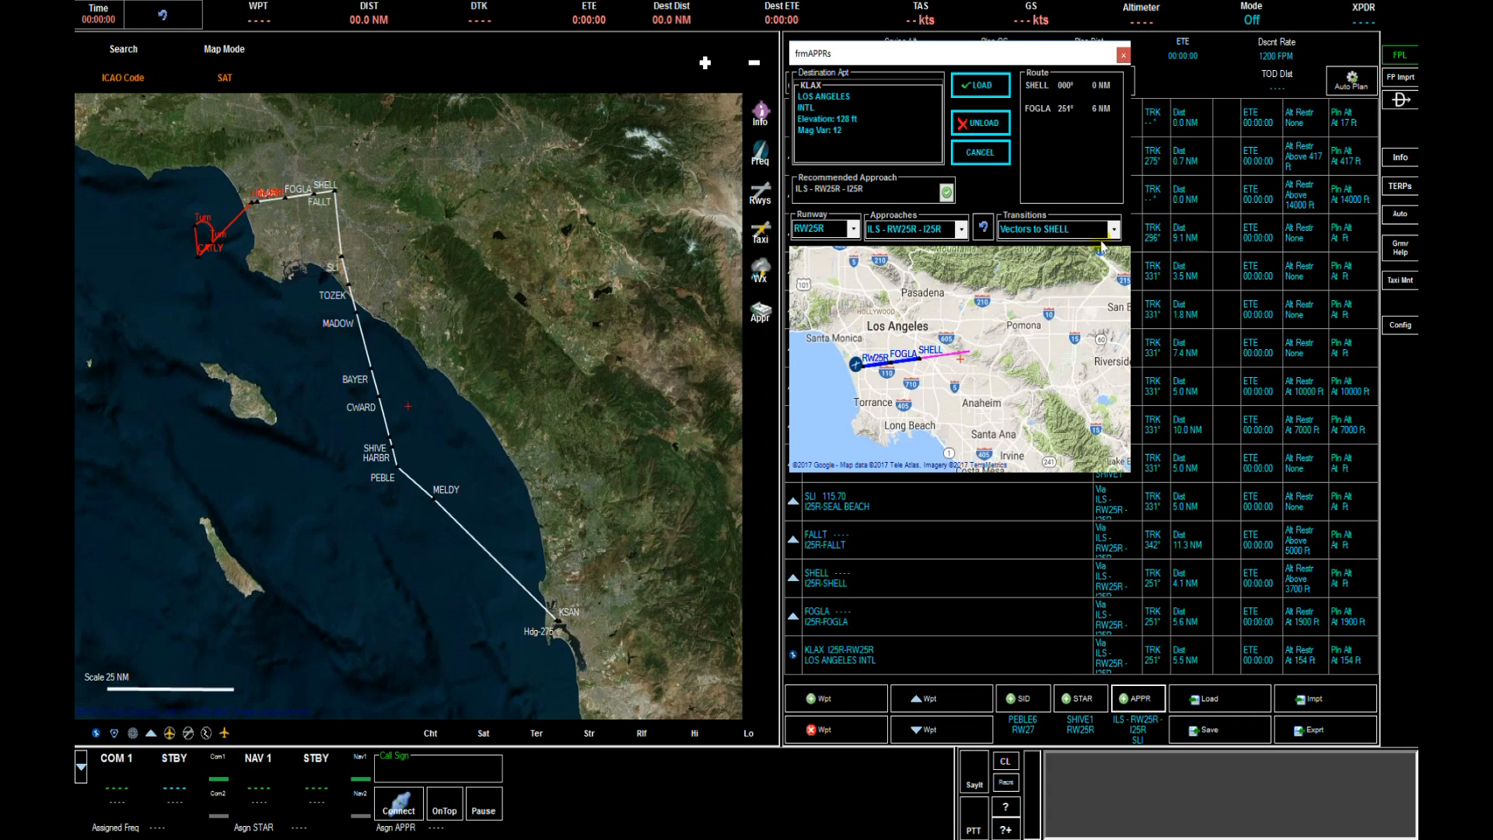
pyautogui.click(984, 228)
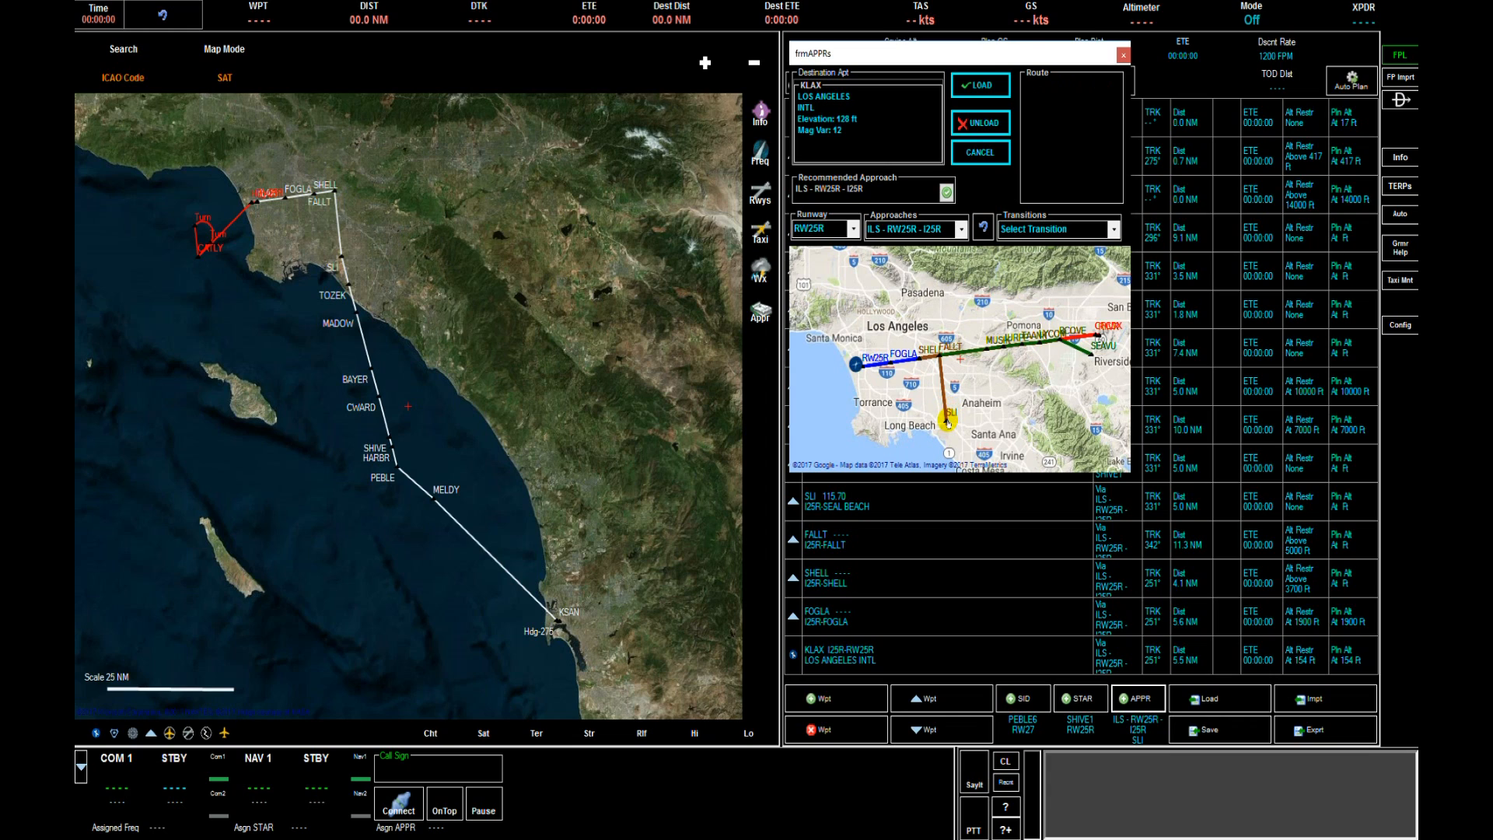
# Pick the SLI transition from the approach map and load the approach.
pyautogui.click(948, 422)
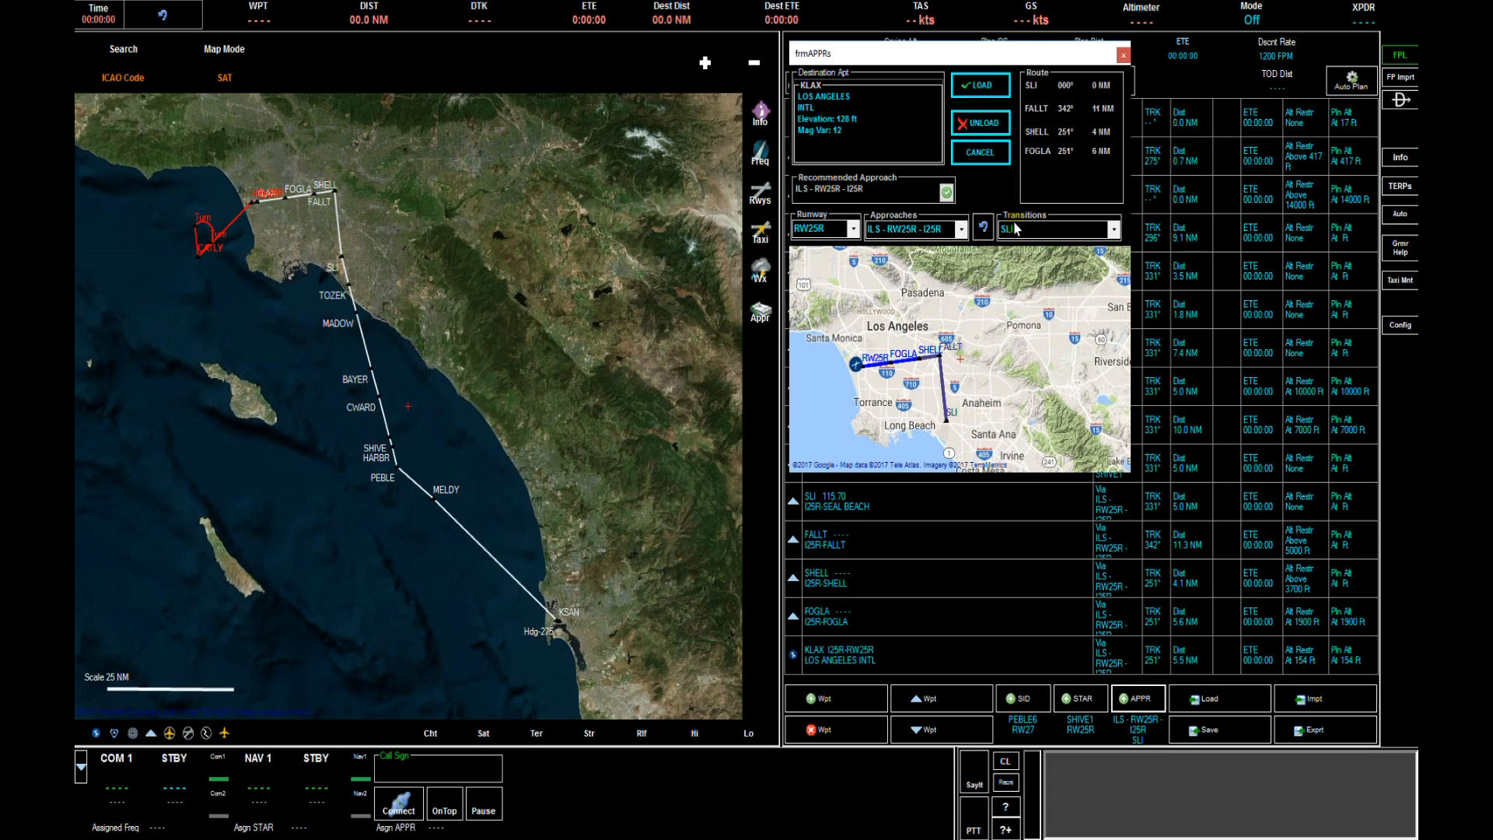
pyautogui.click(984, 155)
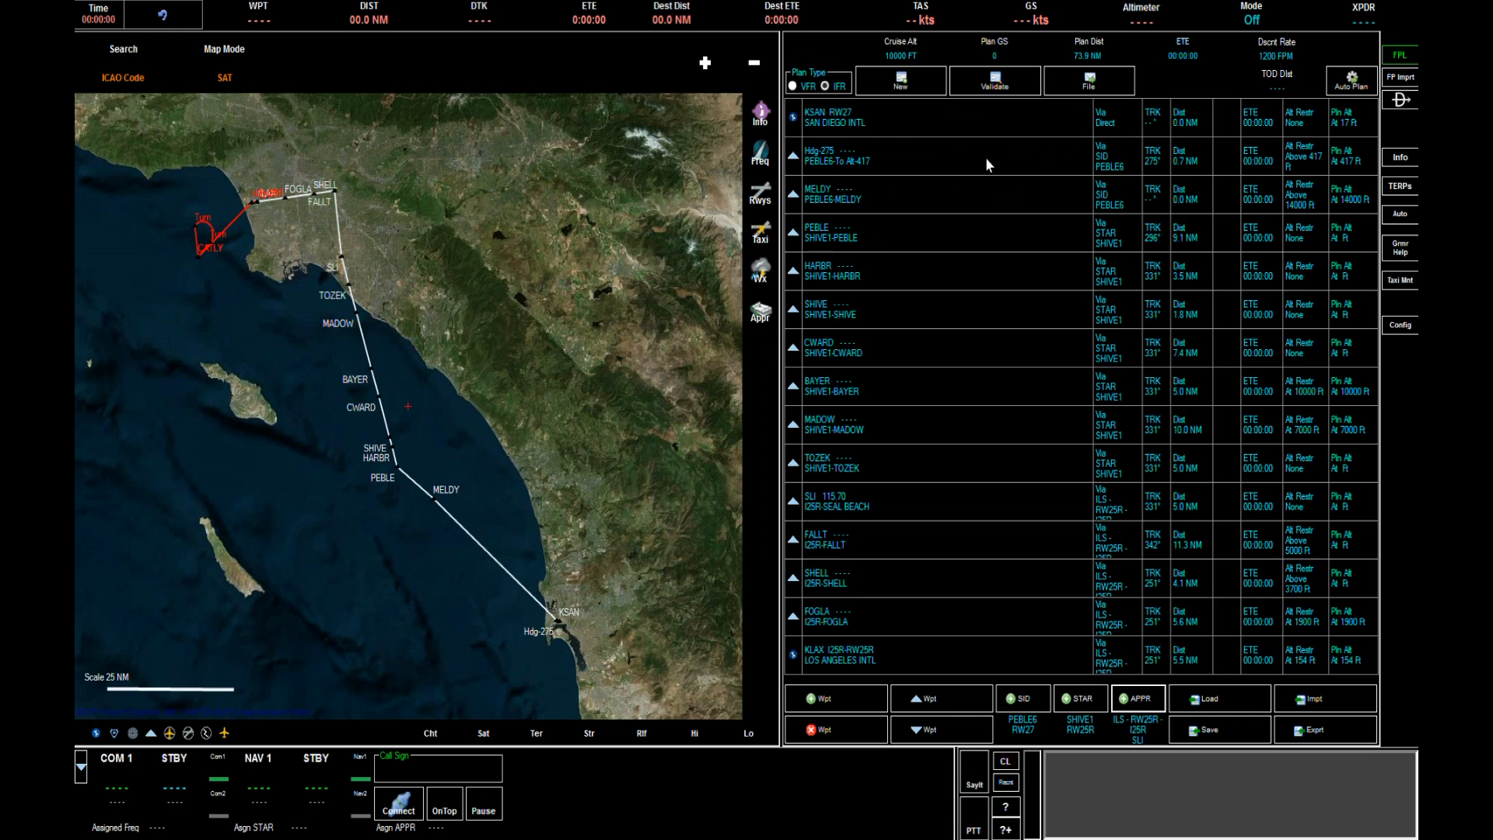